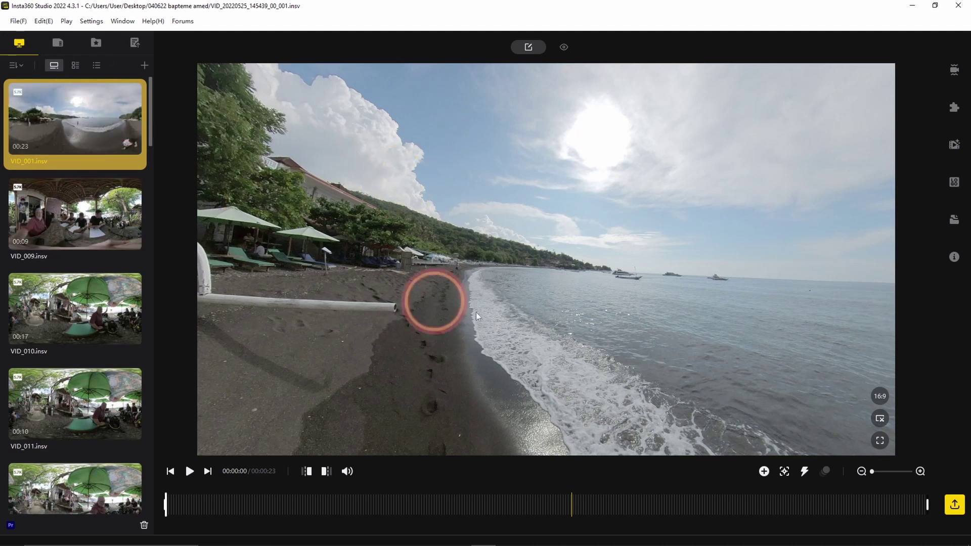
Add a keyframe at the start of the VID_001.insv clip, facing the sea at pan 310.3° with the natural view preset
left_click(231, 490)
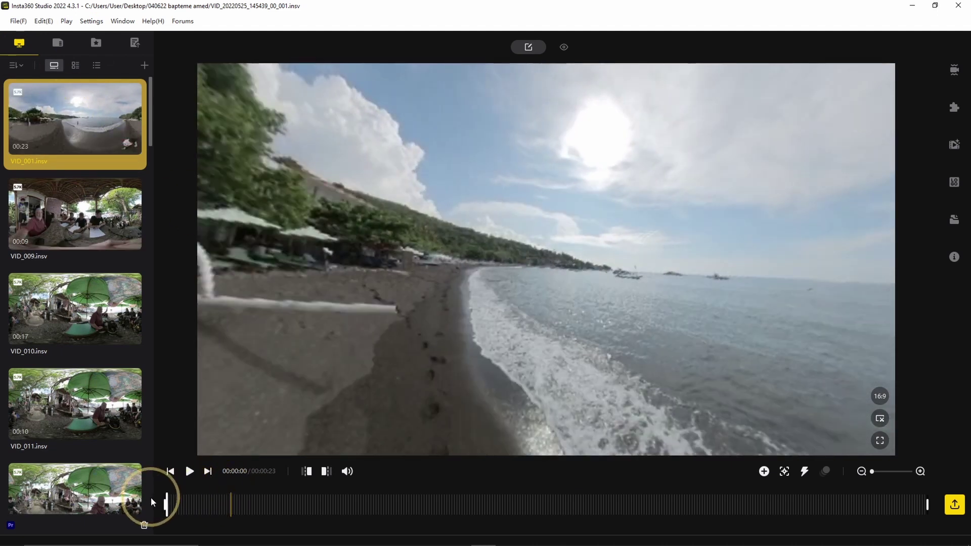
left_click(185, 506)
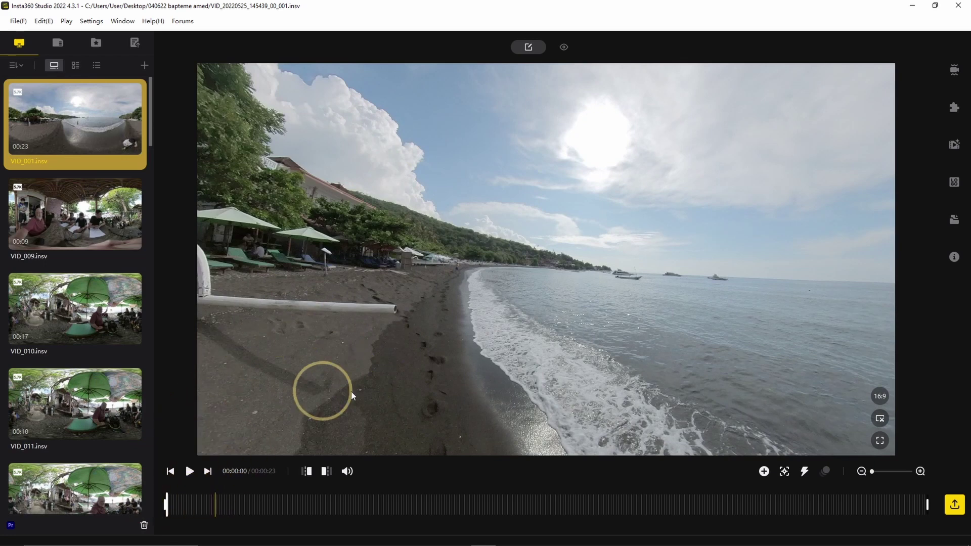
left_click_drag(418, 291, 723, 325)
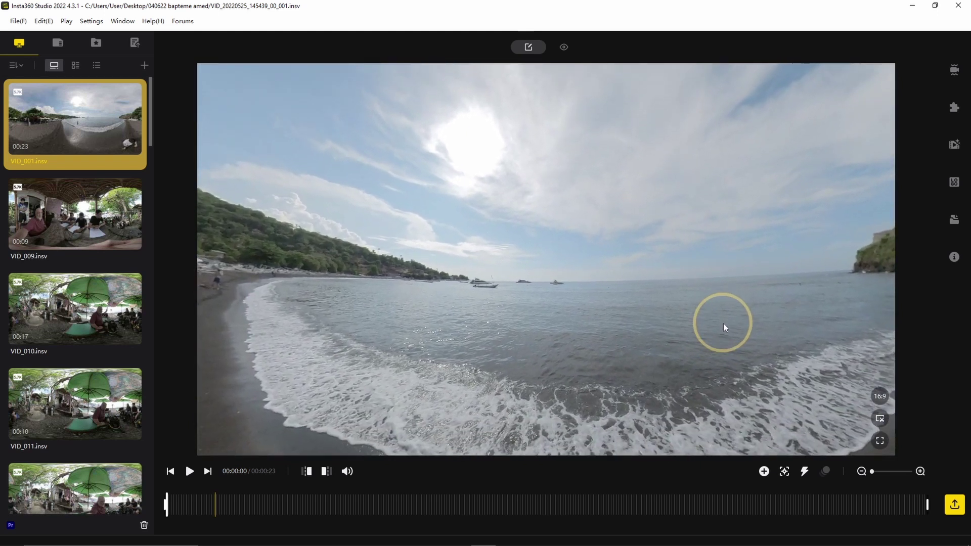
left_click(765, 472)
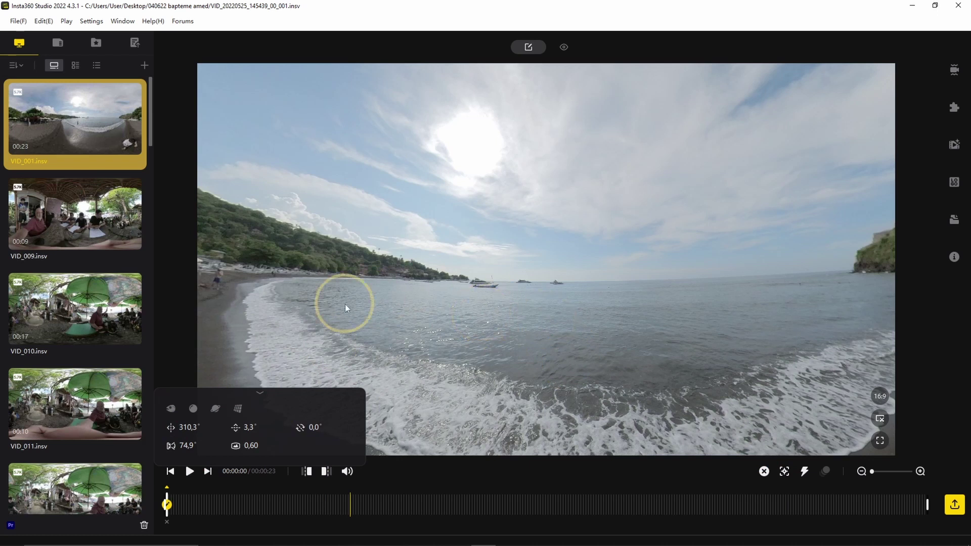
left_click(175, 412)
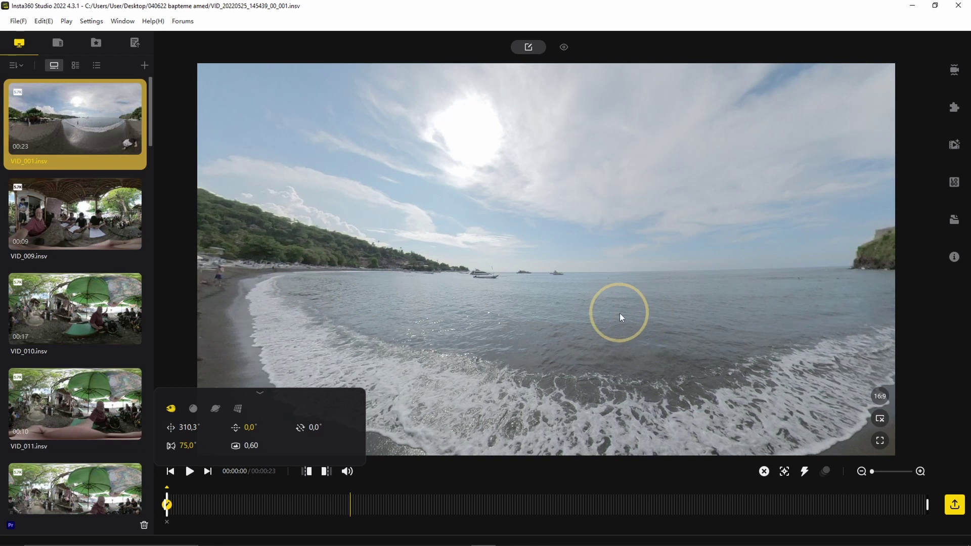
Try the crystal ball, tiny planet and flat perspective view presets on the starting keyframe
key("2")
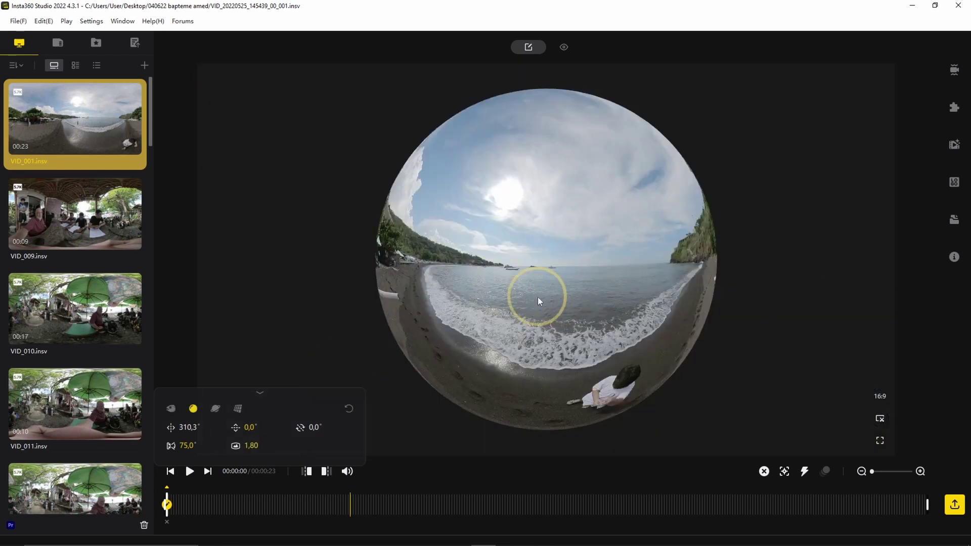
left_click_drag(529, 300, 586, 430)
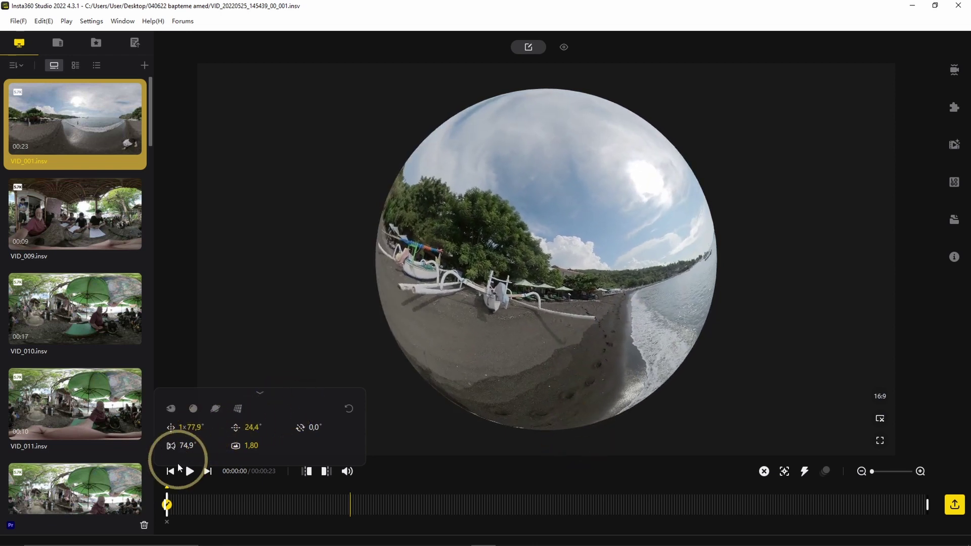
left_click_drag(188, 428, 198, 425)
left_click(215, 409)
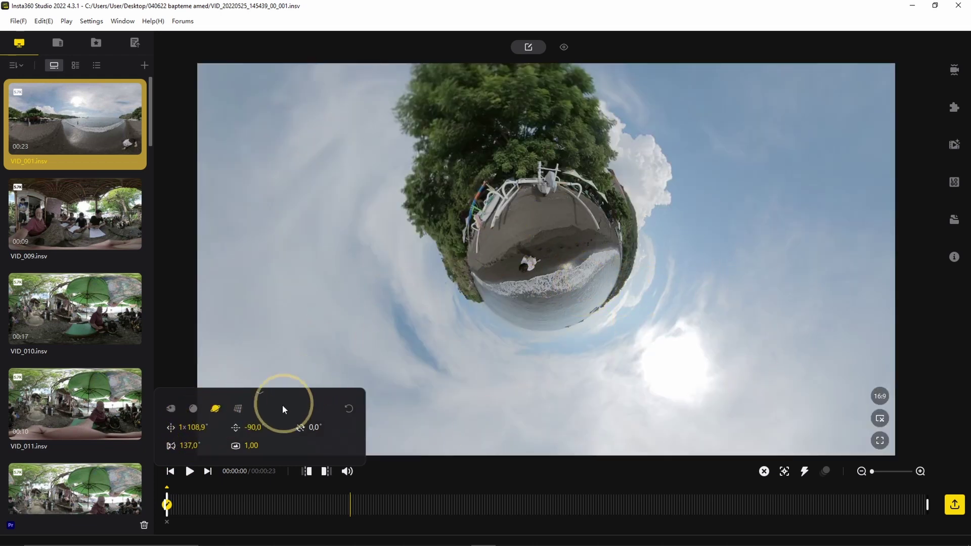
left_click(237, 408)
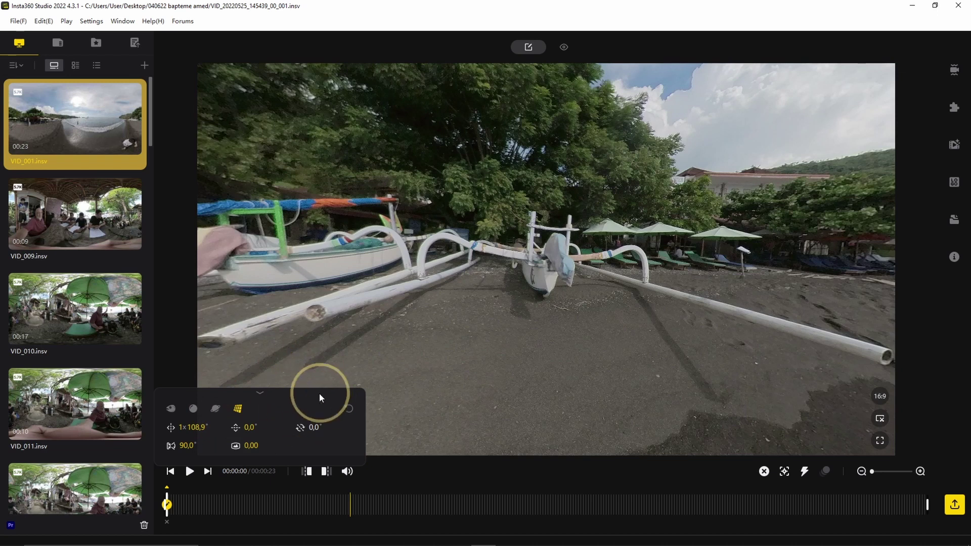
Restore the starting keyframe's natural view facing the sea, with pan 304.8°, tilt 0.0° and field of view 75.0°
left_click(172, 413)
left_click_drag(809, 394, 424, 308)
left_click_drag(544, 297, 530, 266)
left_click(167, 412)
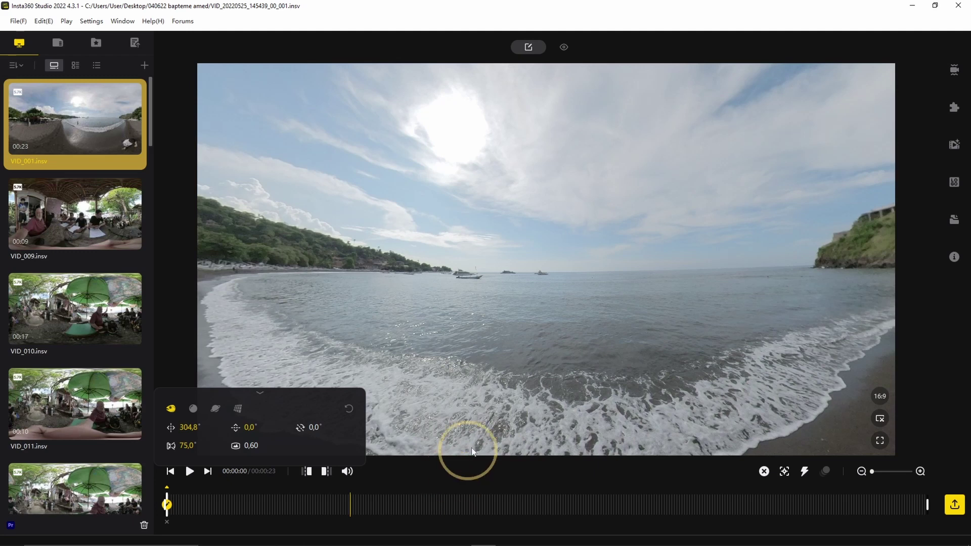
Play the clip to the 3-second mark and add a second keyframe there with the same view
key("space")
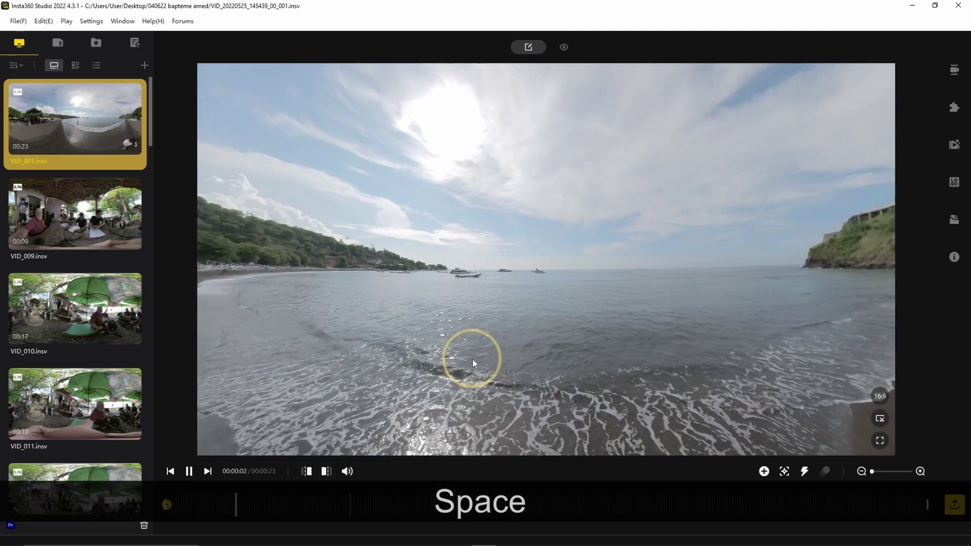
key("space")
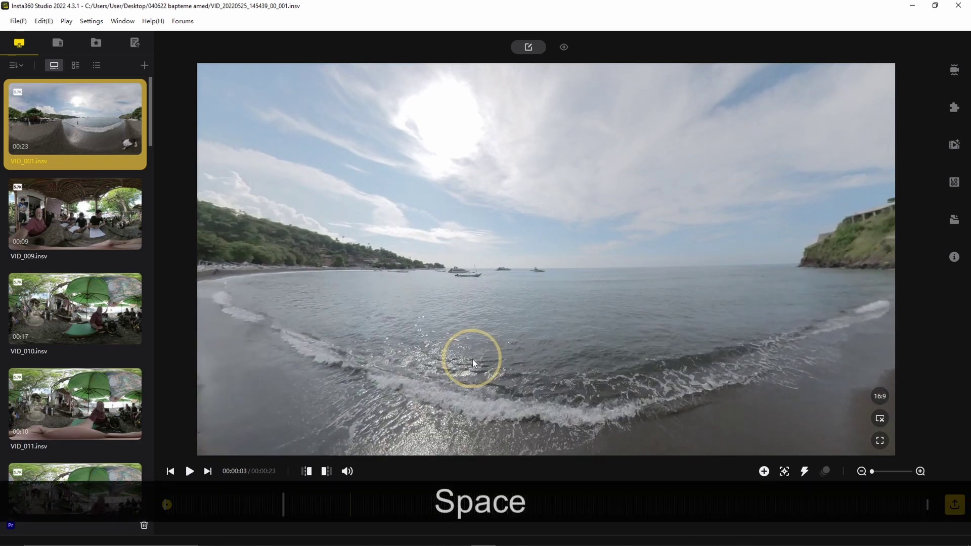
left_click(762, 472)
Add a keyframe at 5 seconds facing along the beach, with pan 1×26.1°, tilt -0.5° and field of view 72.7°
key("space")
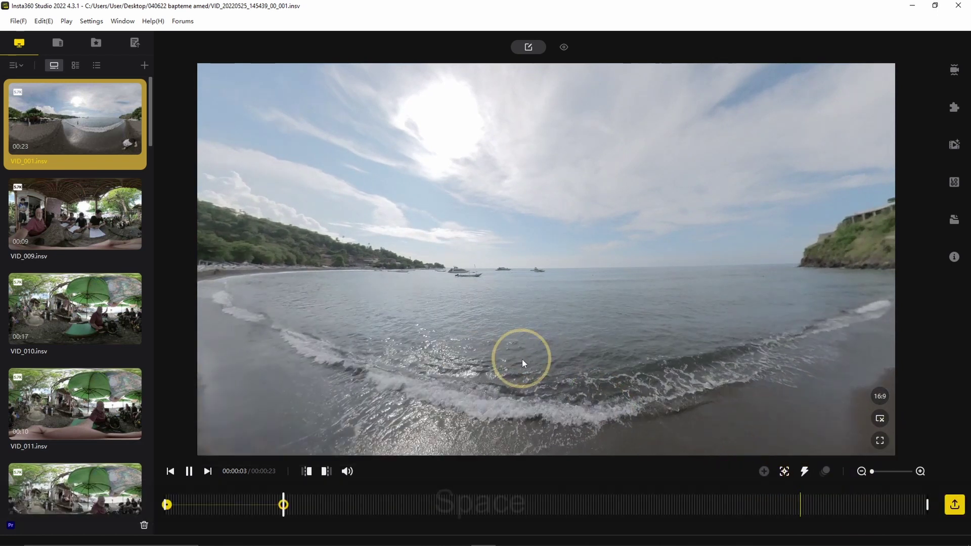
key("space")
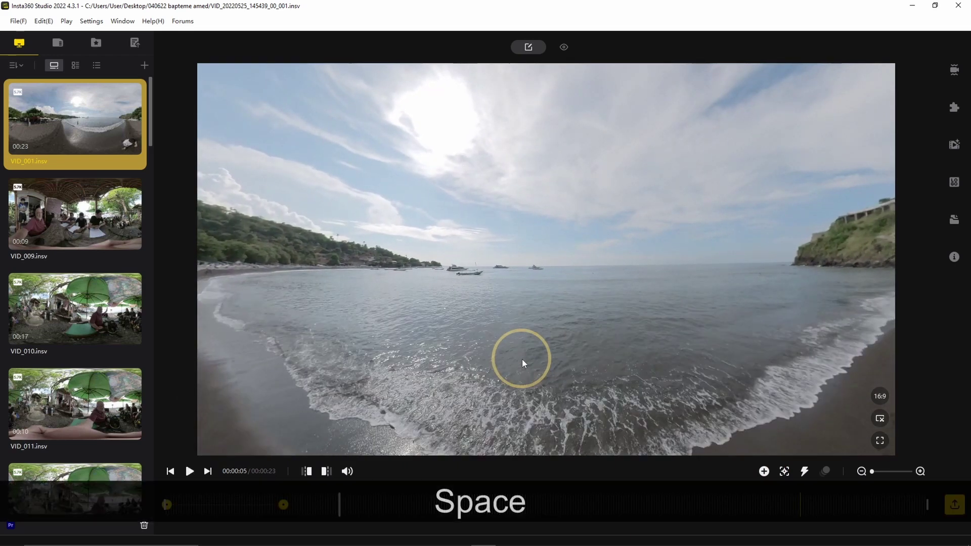
left_click_drag(411, 363, 415, 416)
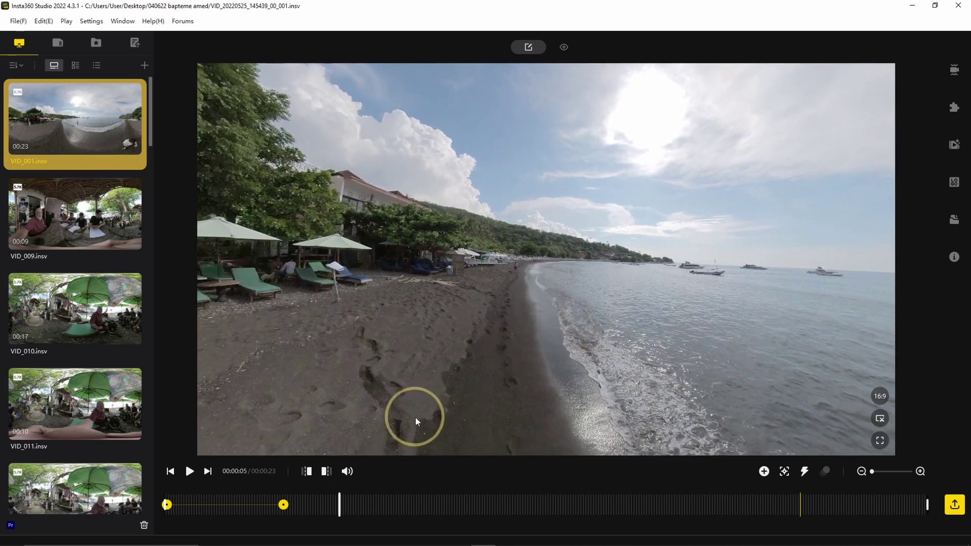
left_click(764, 471)
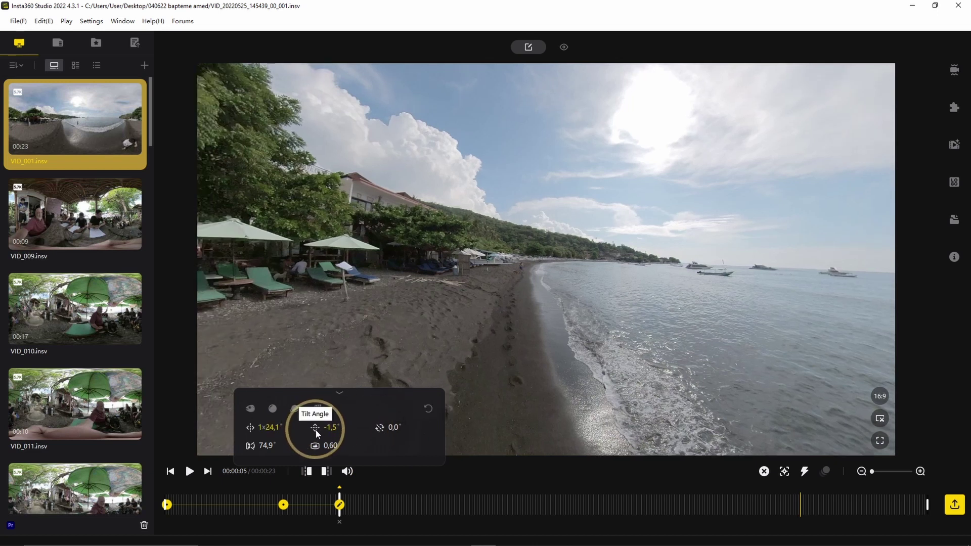
left_click_drag(329, 428, 252, 446)
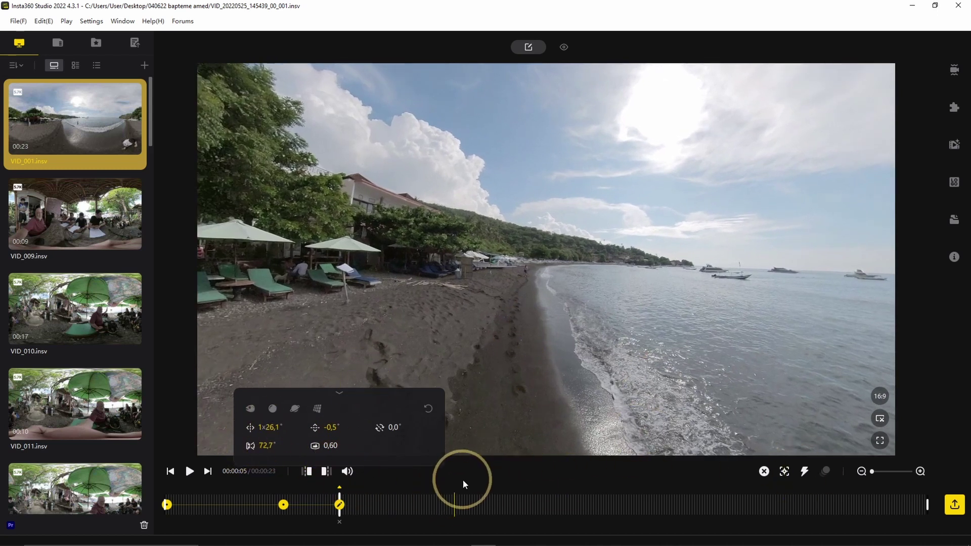
Add a keyframe at the 8-second mark and apply the tiny planet view to it
key("space")
key("space")
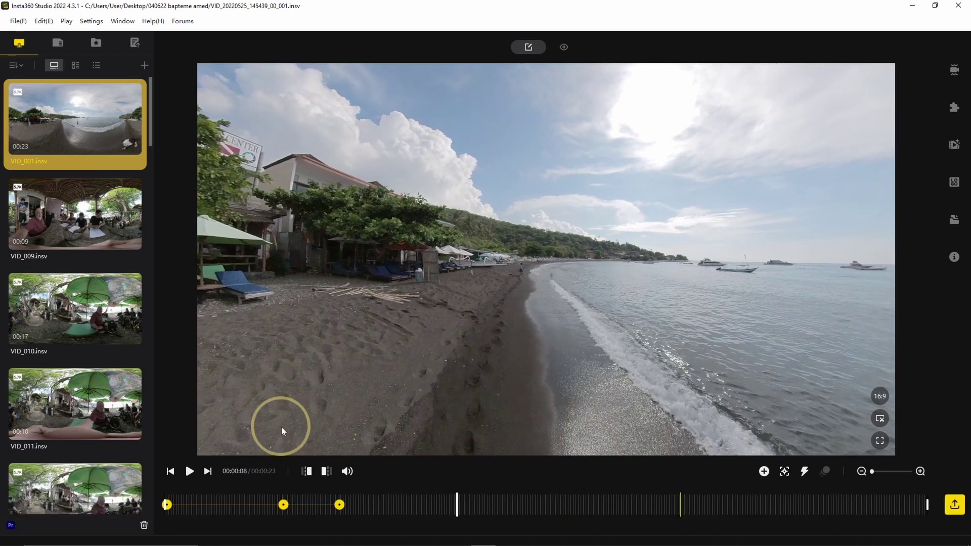
left_click(765, 471)
left_click(421, 417)
left_click(621, 476)
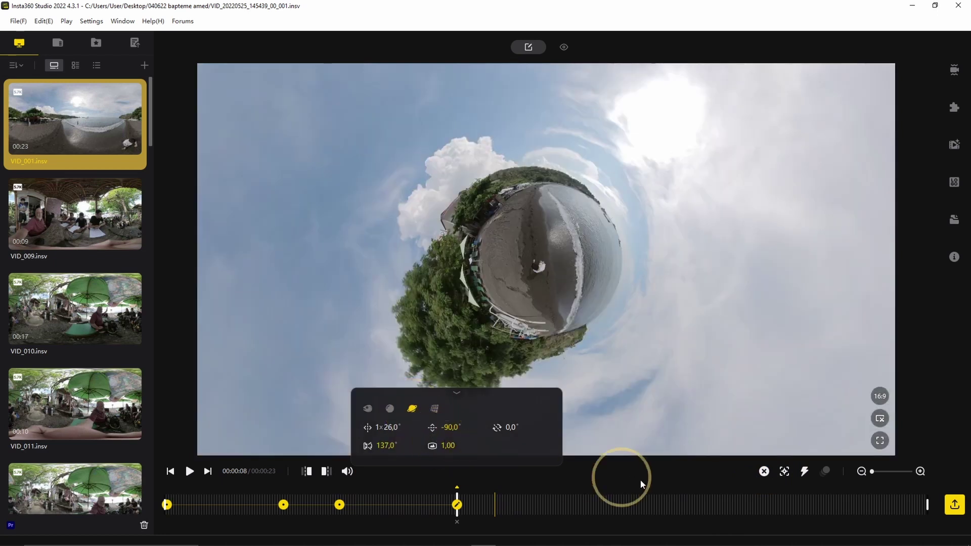
Play the keyframed clip back from its start and stop at the 12-second mark
left_click(170, 504)
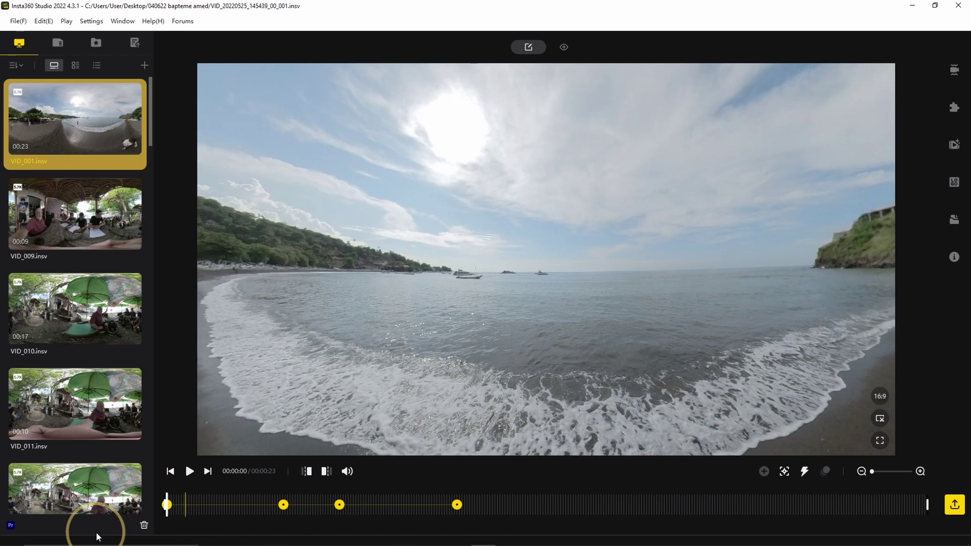
key("space")
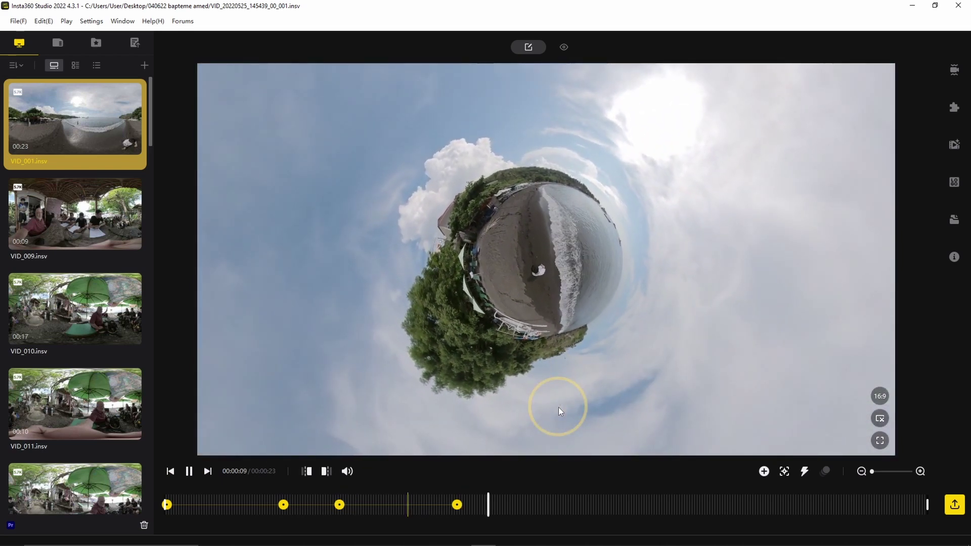
key("space")
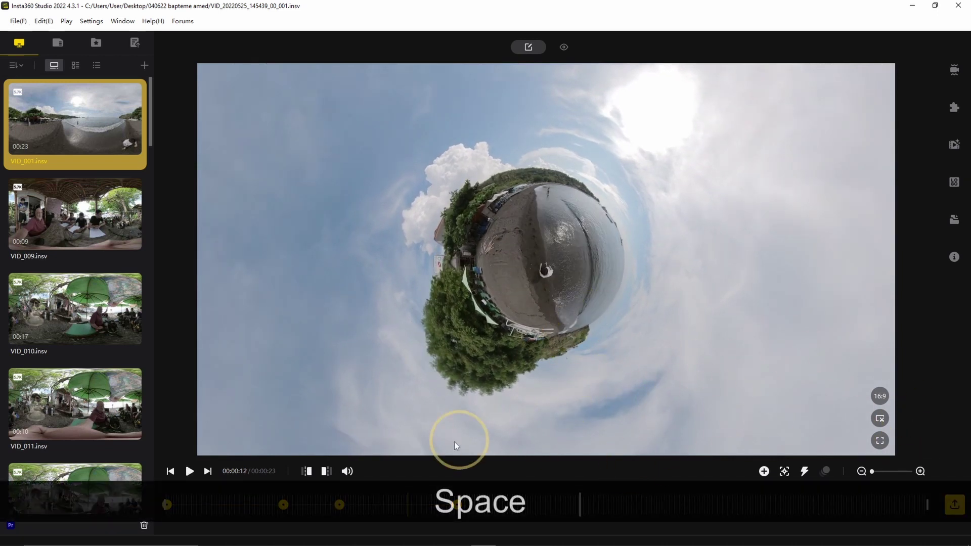
Trim the end of the clip to the 12-second mark
left_click(326, 472)
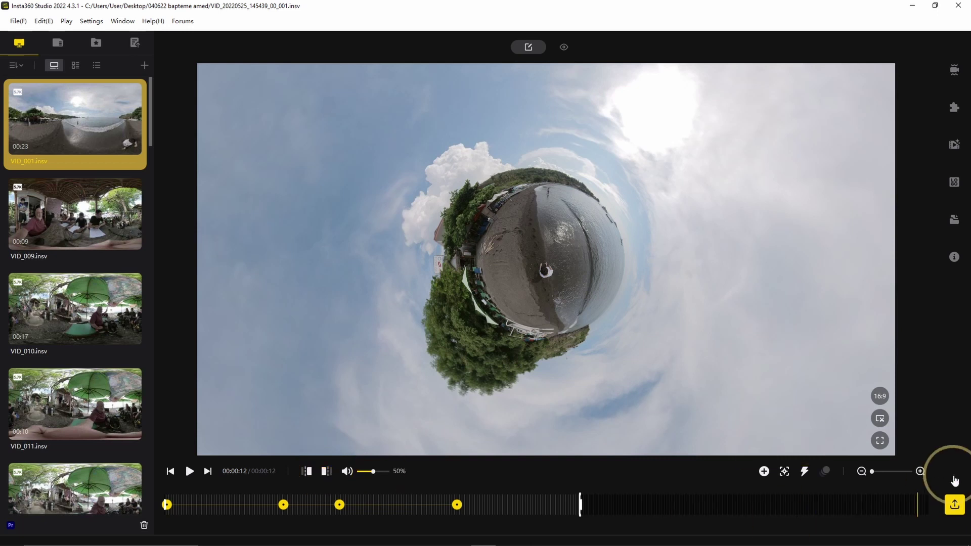
key("ctrl+z")
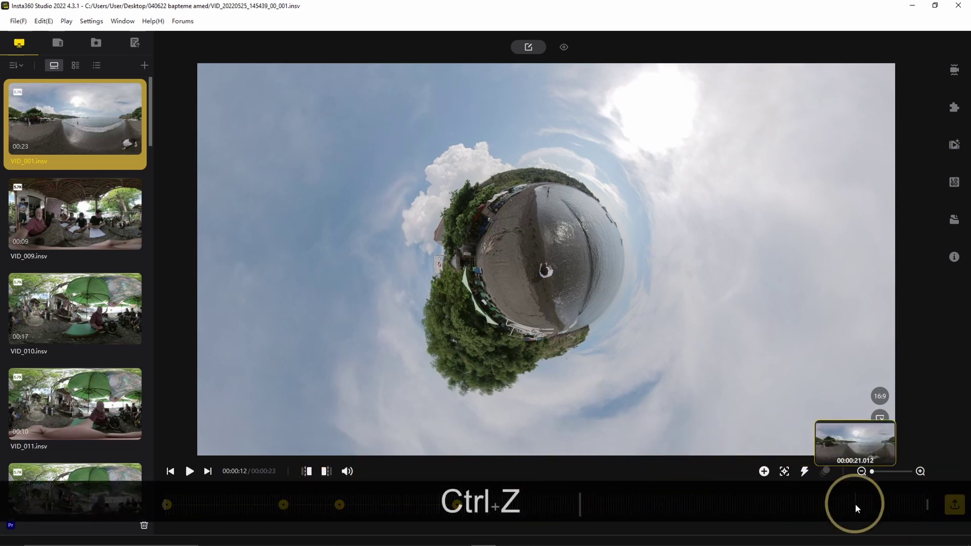
left_click_drag(927, 506, 579, 503)
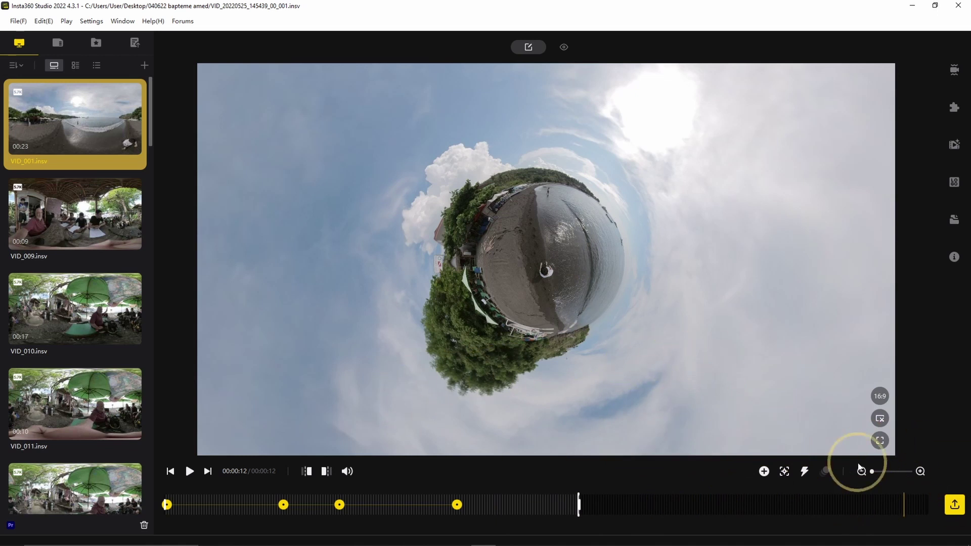
Open the reframed video's export settings and choose Local Disk (E:) as the destination folder
left_click(954, 504)
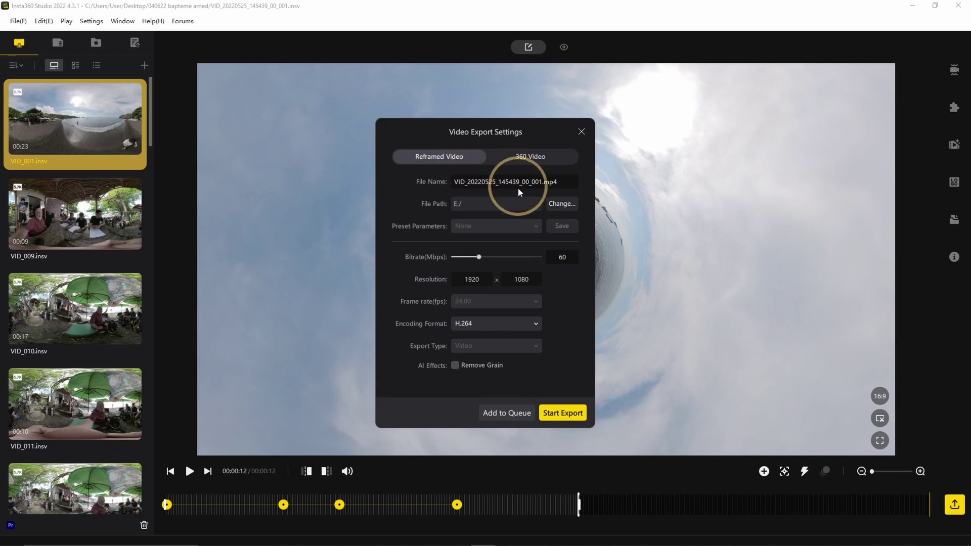
left_click(562, 202)
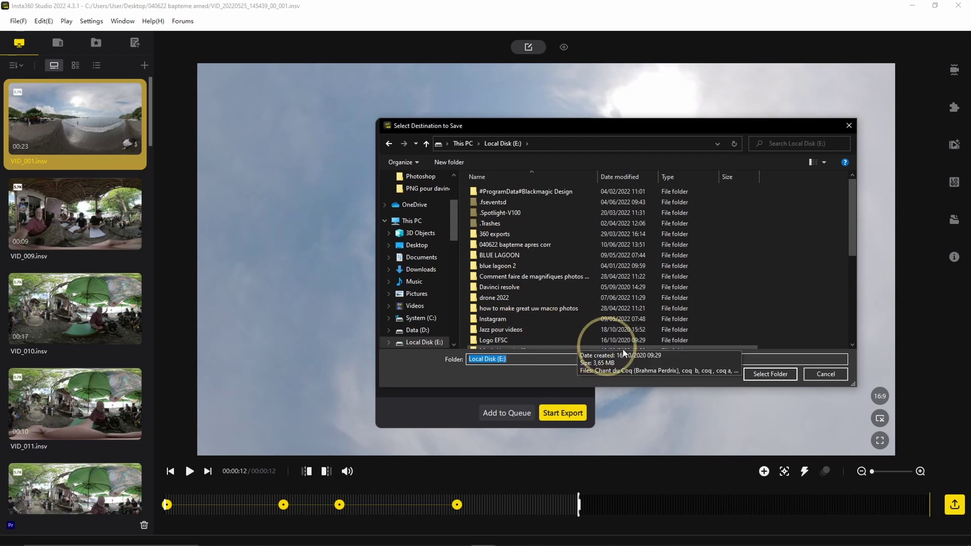
left_click(765, 374)
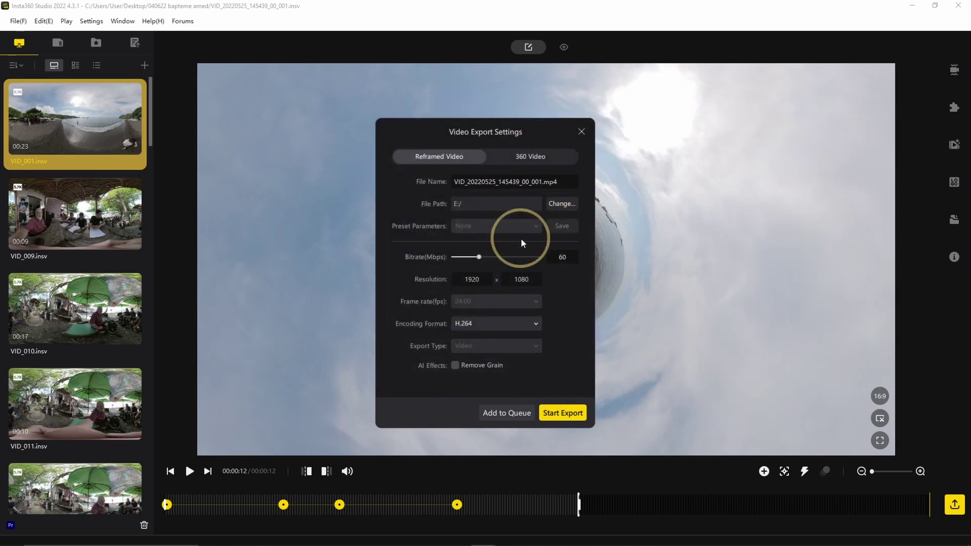
Set the export bitrate to 100 Mbps with H.264 encoding and start the export
mouse_move(481, 255)
left_mouse_down()
mouse_move(495, 256)
mouse_move(490, 271)
mouse_move(496, 258)
left_mouse_up()
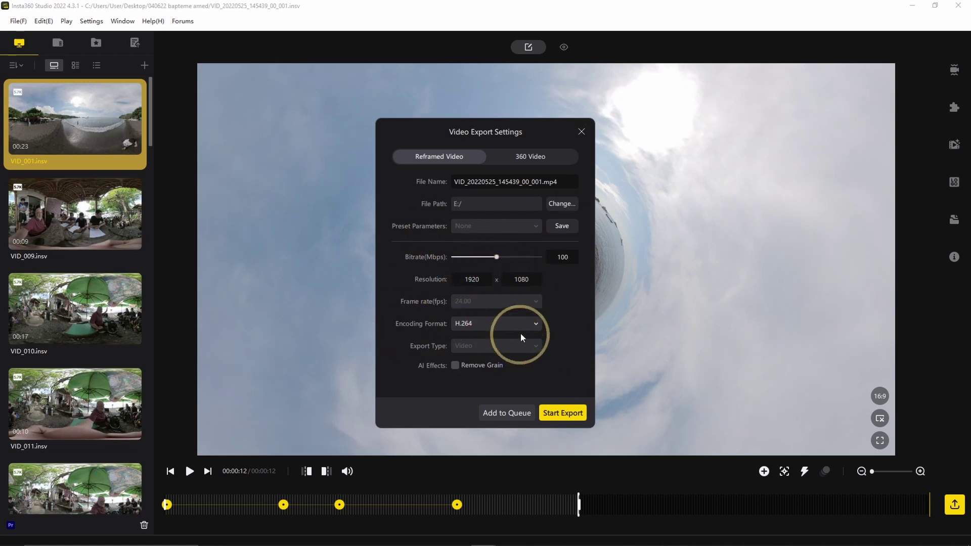
left_click(534, 324)
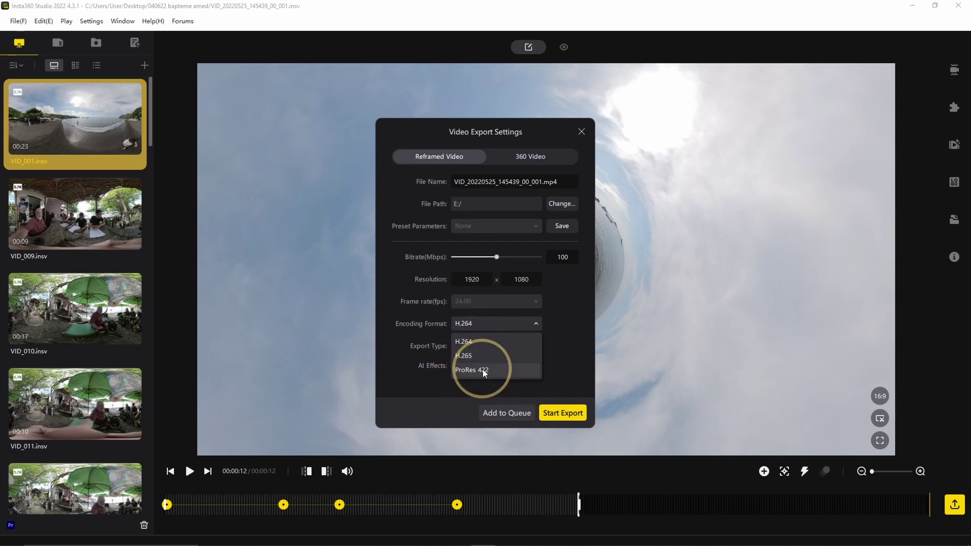
left_click(484, 371)
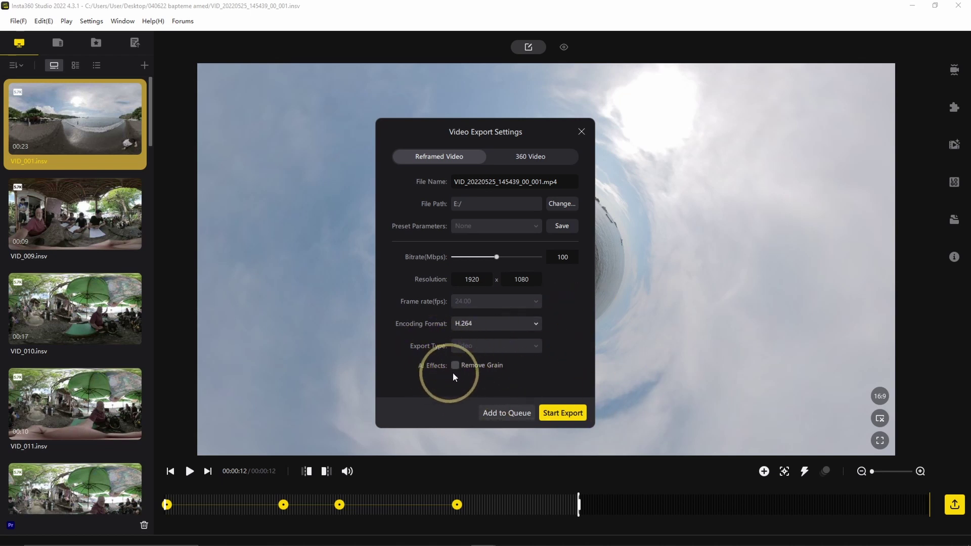
left_click(561, 413)
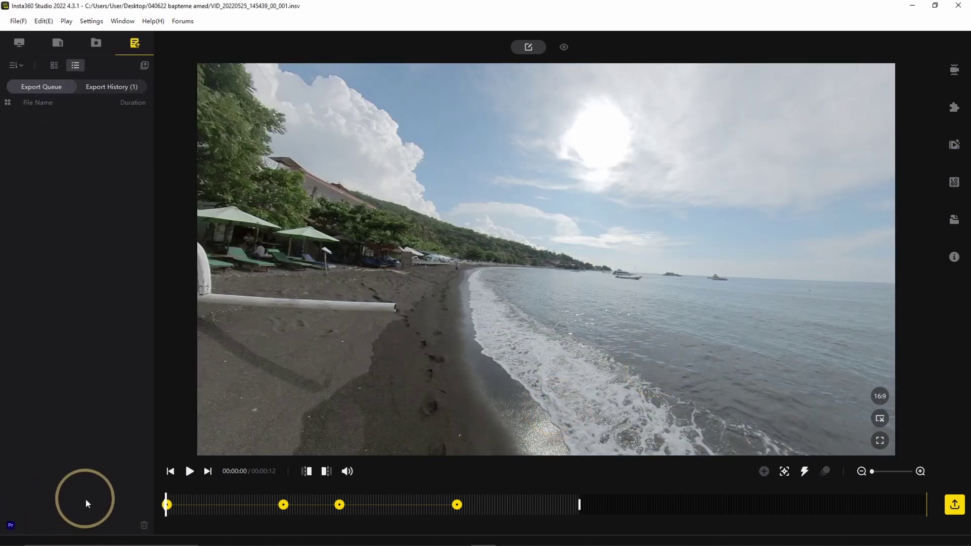
Open VID_009.insv and keyframe a wide view of the group at the table at its start and just before the 4-second mark
left_click(19, 44)
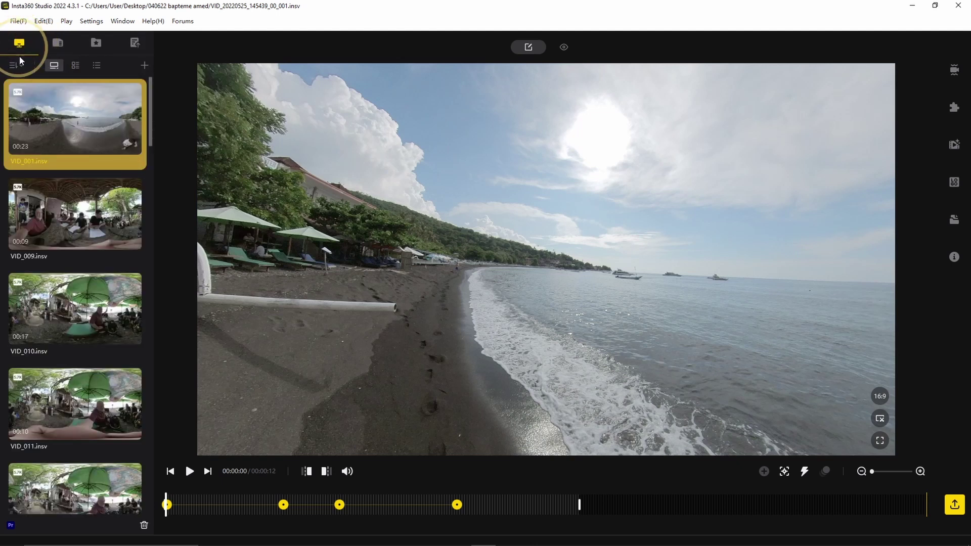
left_click(64, 215)
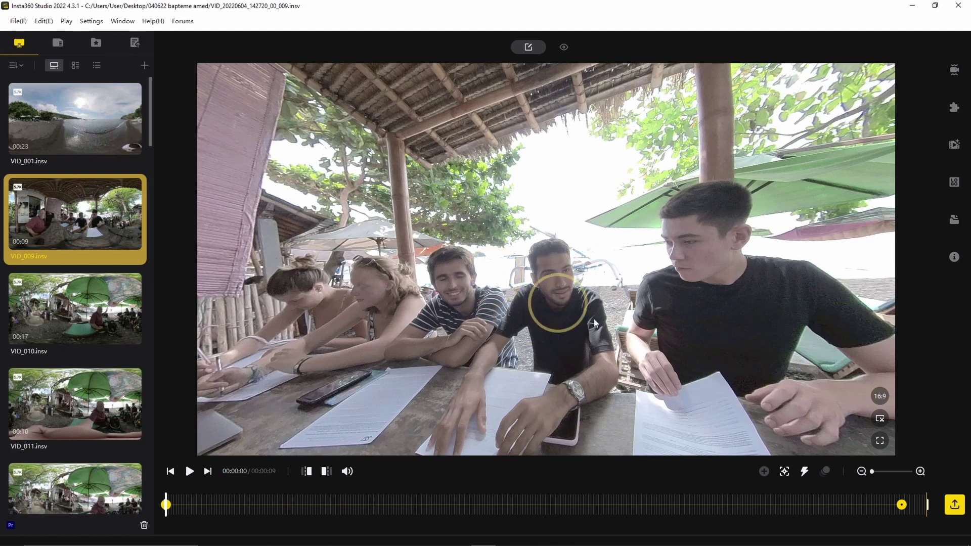
left_click_drag(506, 378, 510, 258)
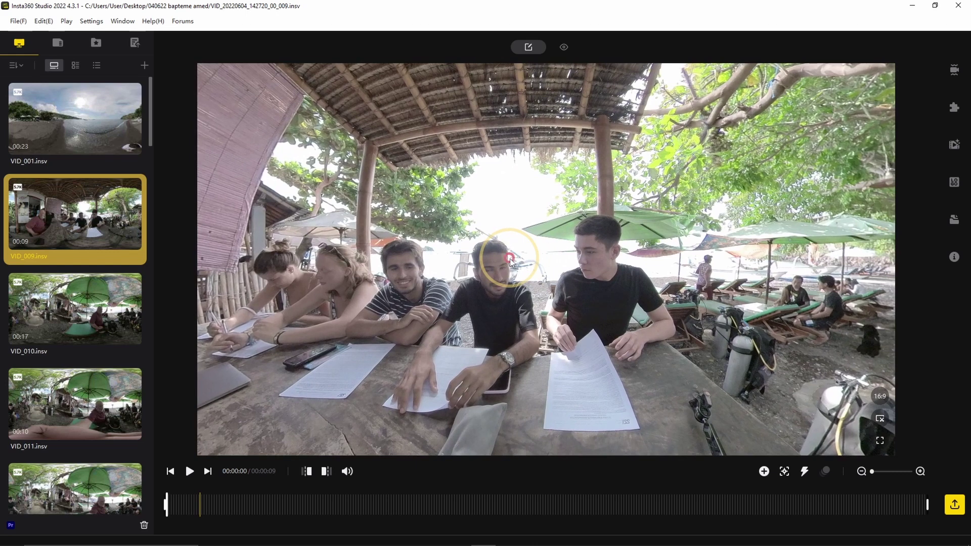
key("space")
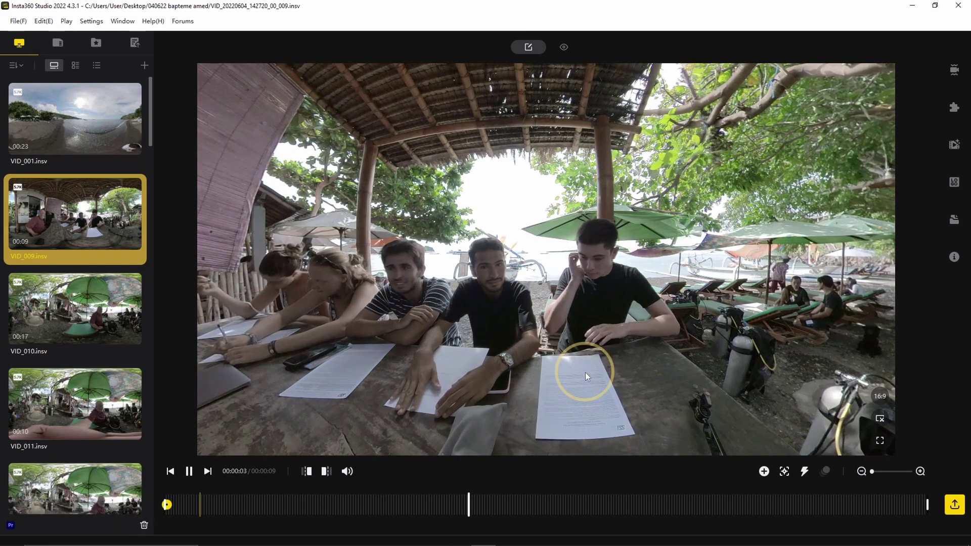
key("space")
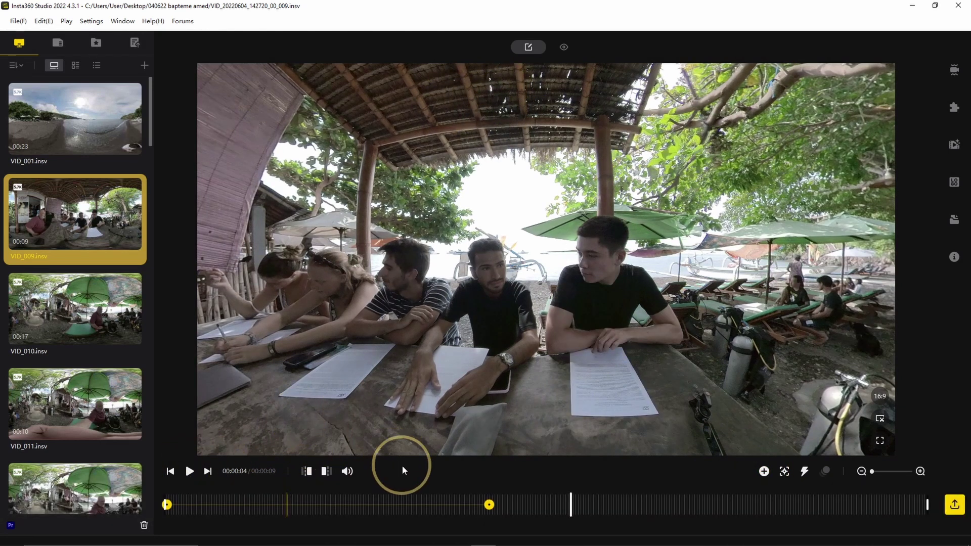
Add a keyframe just before the 5-second mark and reframe it as a very wide, tilted planet-like view around the table
left_click(764, 471)
left_click(526, 408)
left_click_drag(574, 340, 532, 283)
Play the clip on to the 7-second mark and trim its end there
key("space")
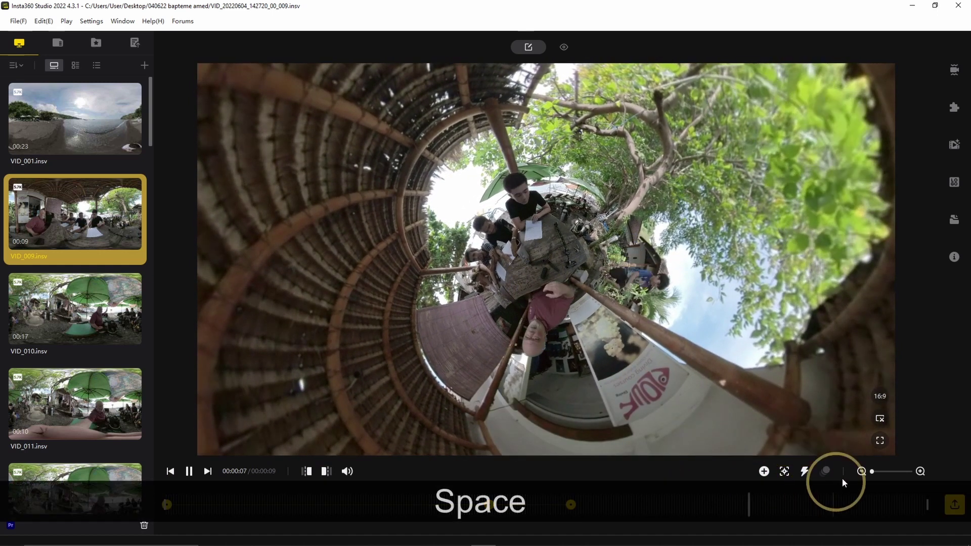
key("space")
left_click(326, 471)
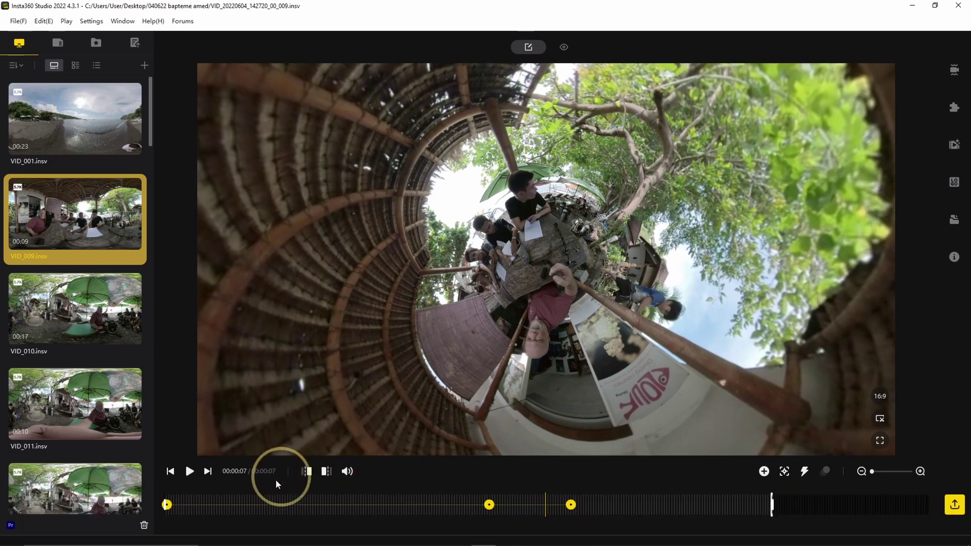
Set the transition between the last two keyframes to Slip-In Slip-Out and preview it
left_click(527, 508)
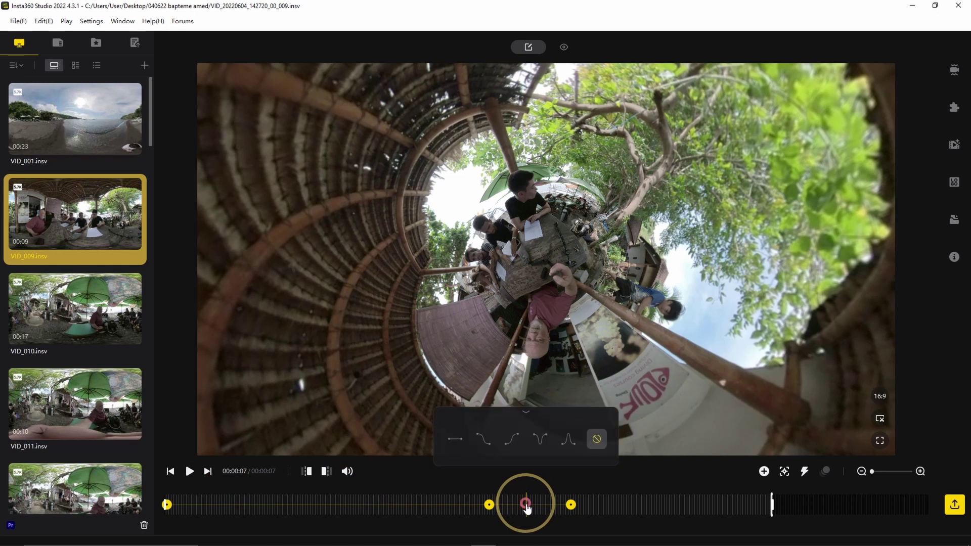
left_click(488, 505)
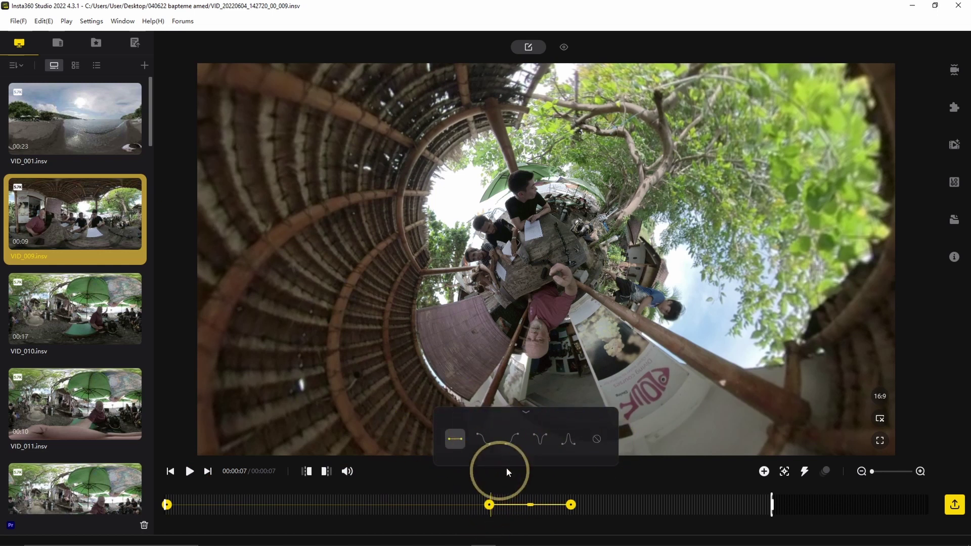
left_click(451, 446)
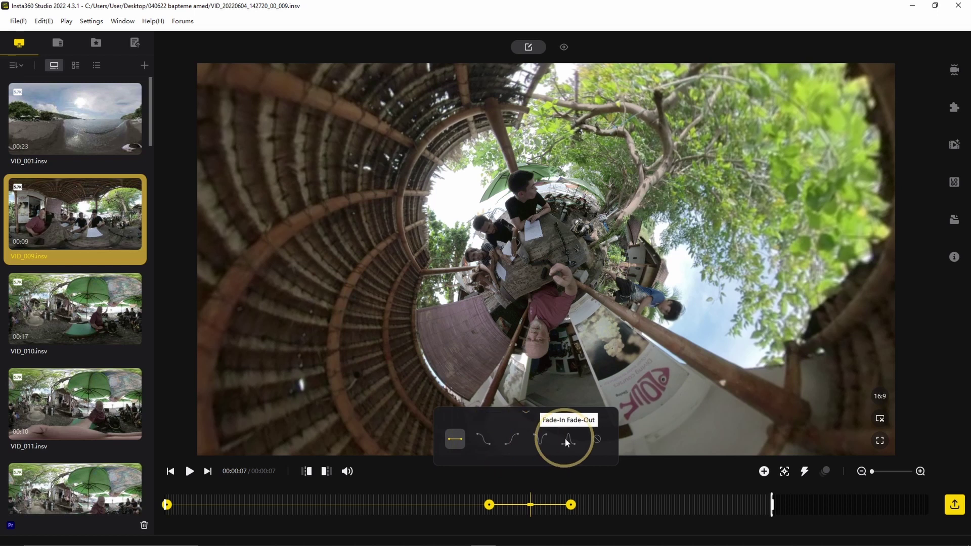
left_click(539, 438)
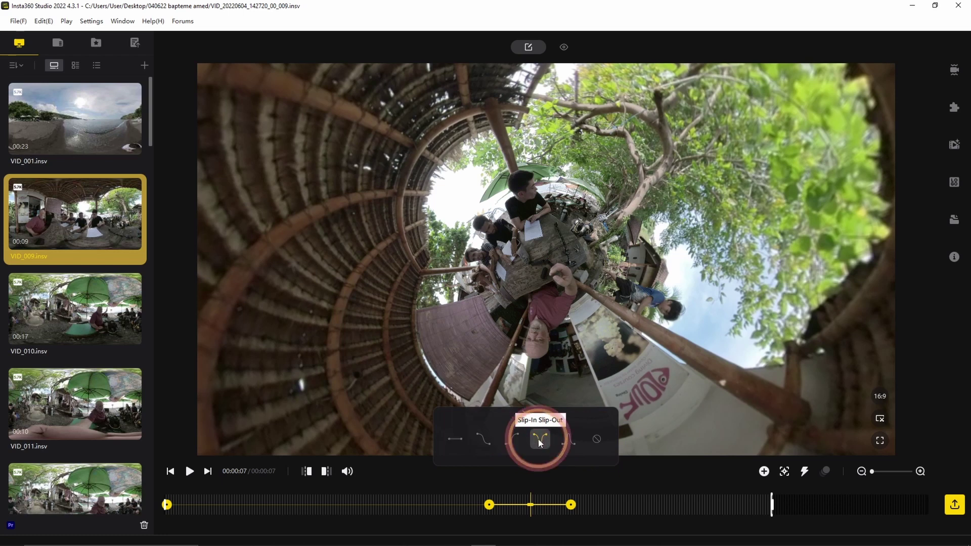
key("space")
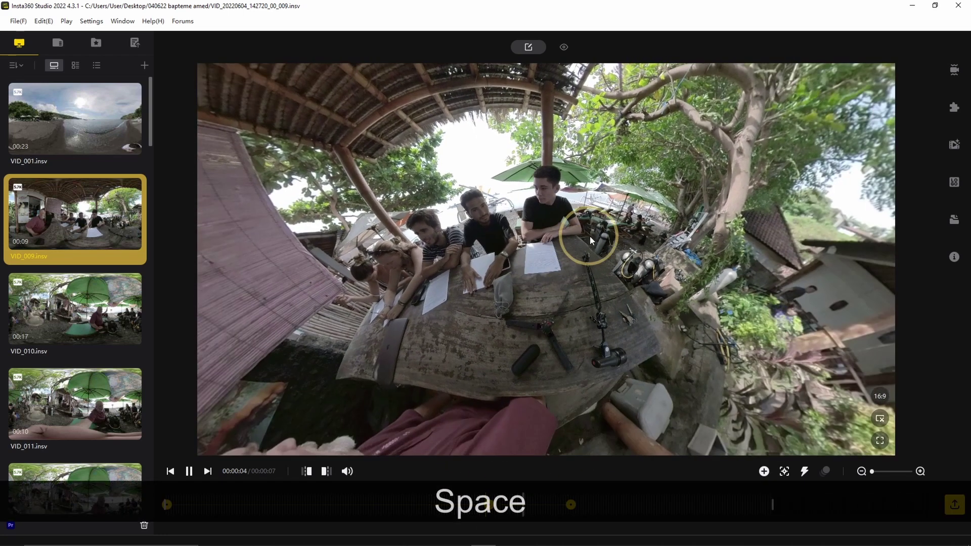
key("space")
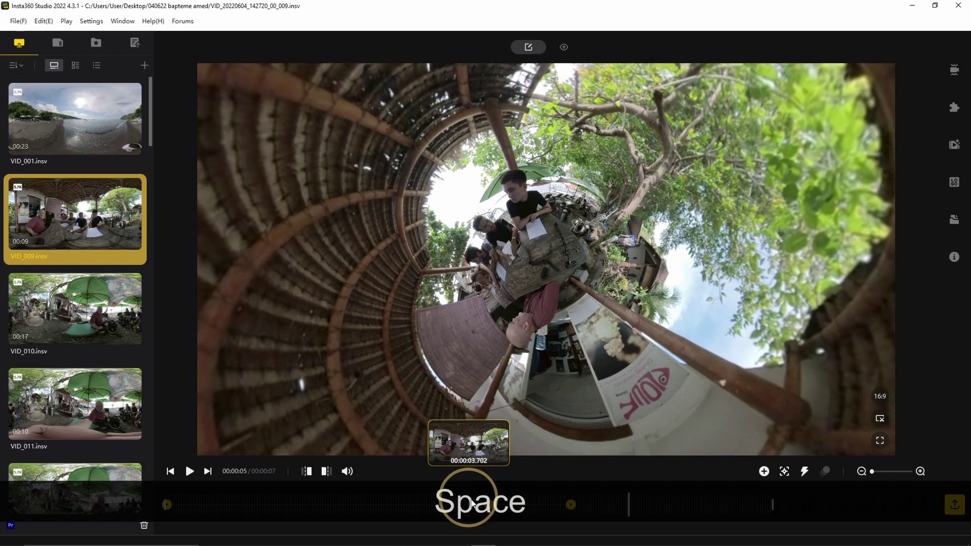
left_click(471, 494)
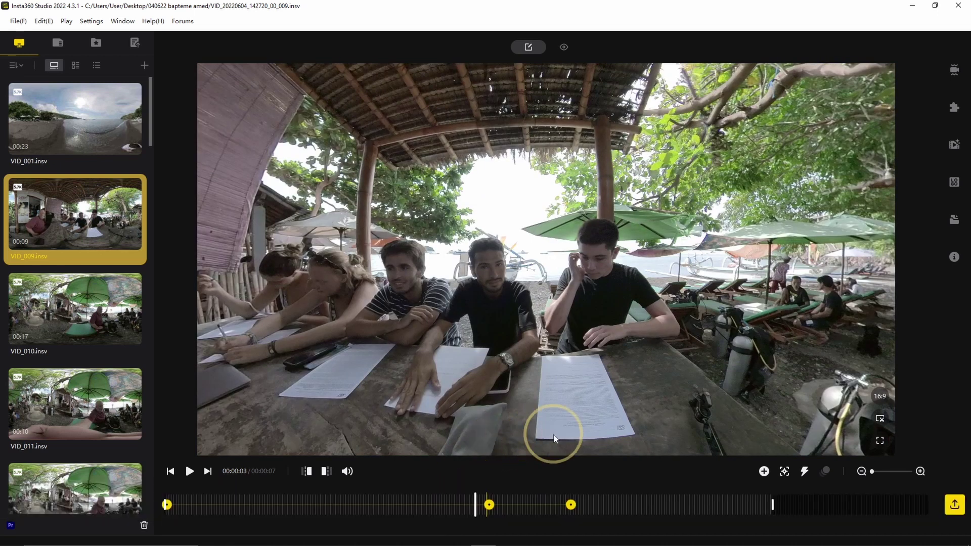
Change the transition between the last two keyframes to Fade-In Fade-Out and preview it
left_click(520, 505)
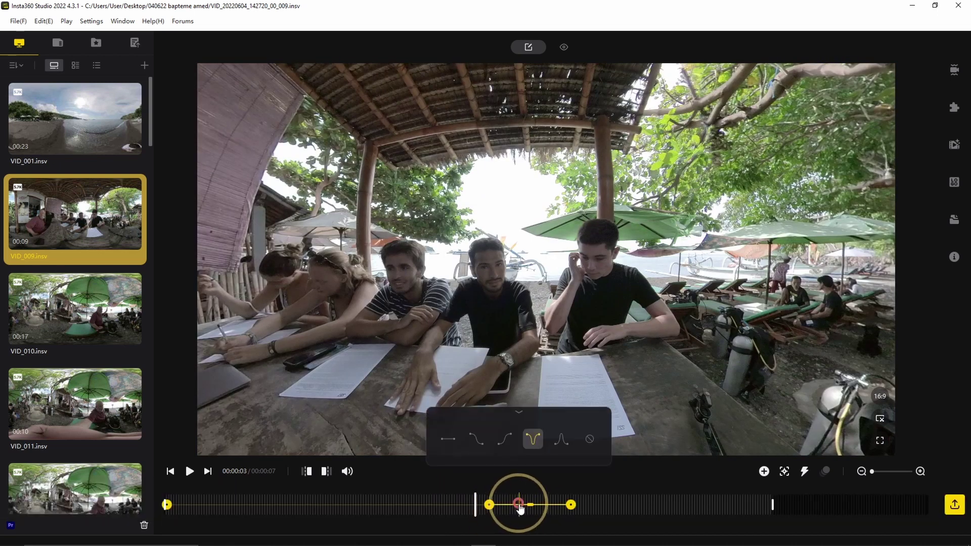
left_click(560, 442)
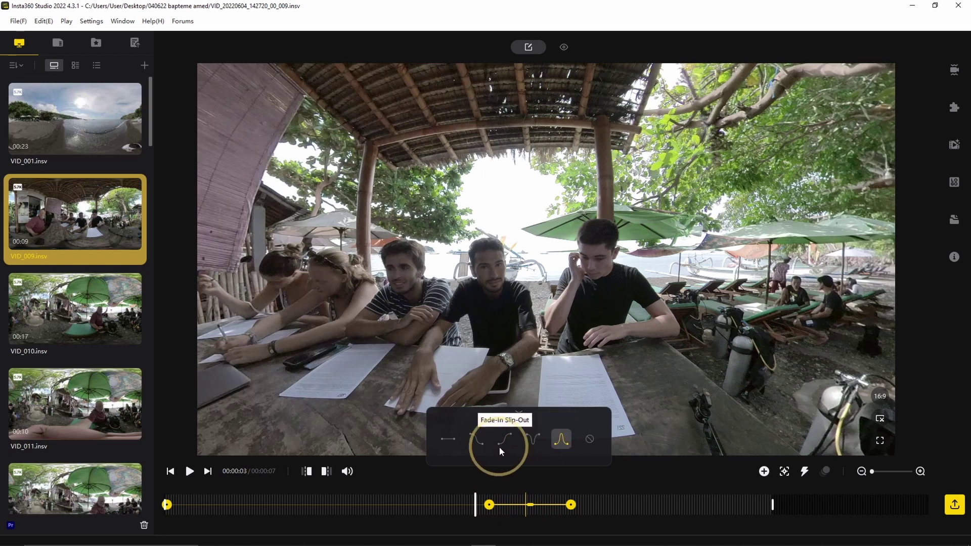
key("space")
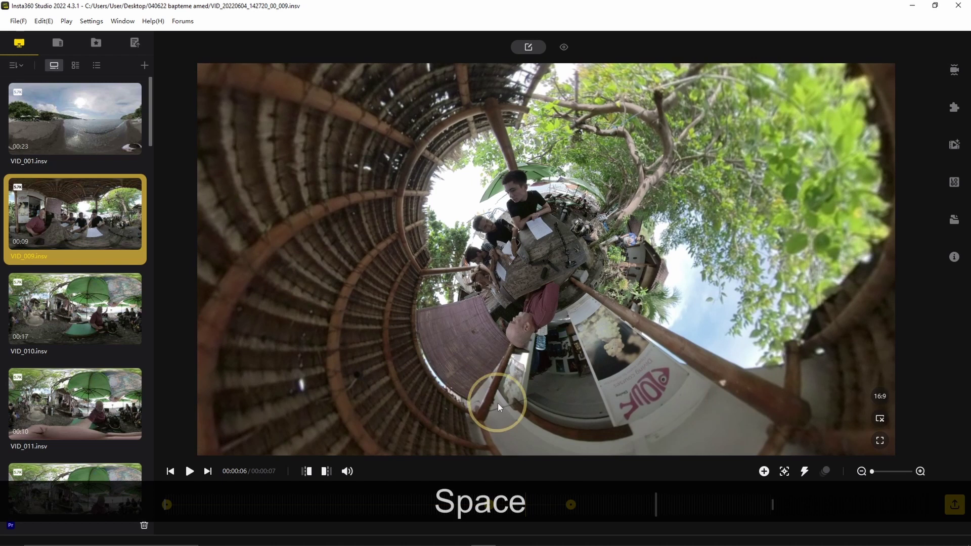
Set the transition between the last two keyframes to the linear option and play it from just before the transition
left_click(537, 511)
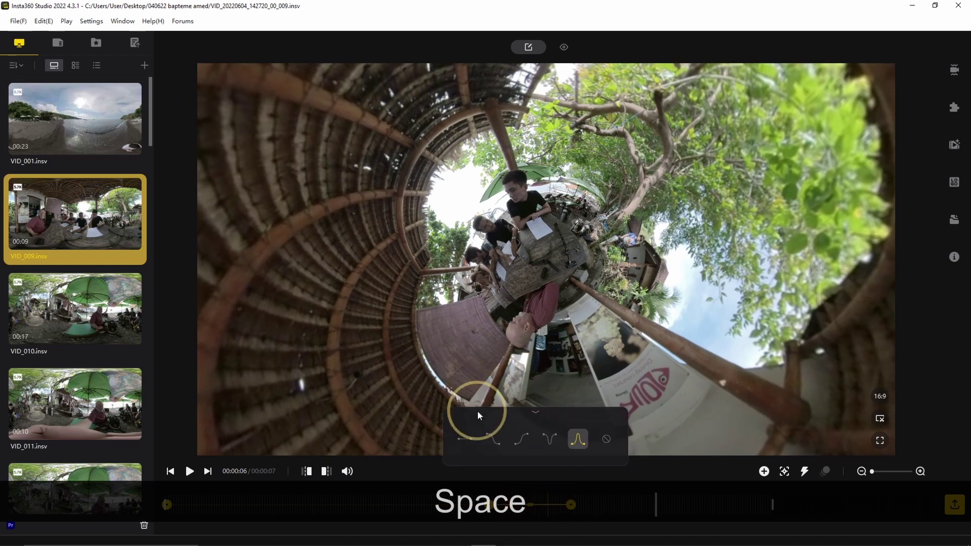
left_click(468, 439)
left_click_drag(512, 507, 475, 499)
key("space")
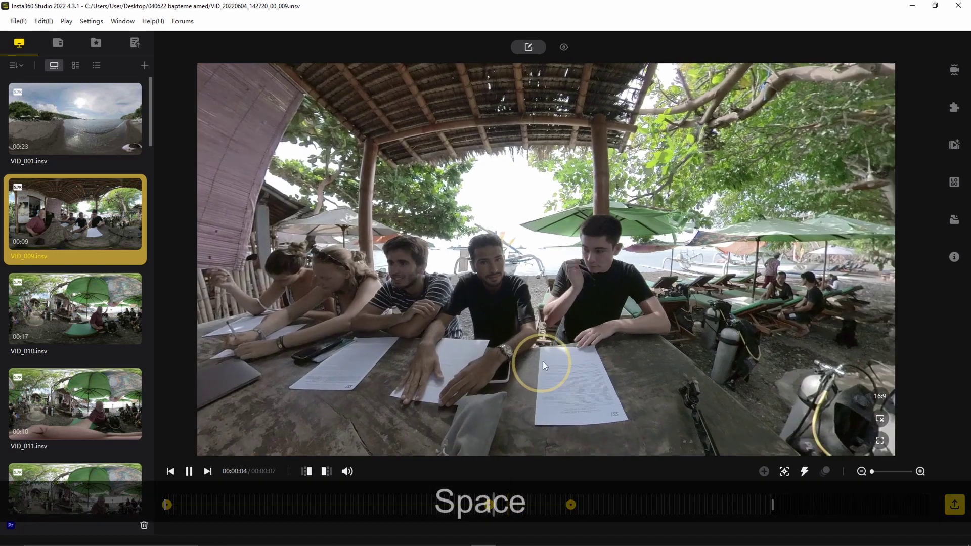
Move the last keyframe to just before the 6-second mark, extend the trimmed end slightly, and replay the transition
key("space")
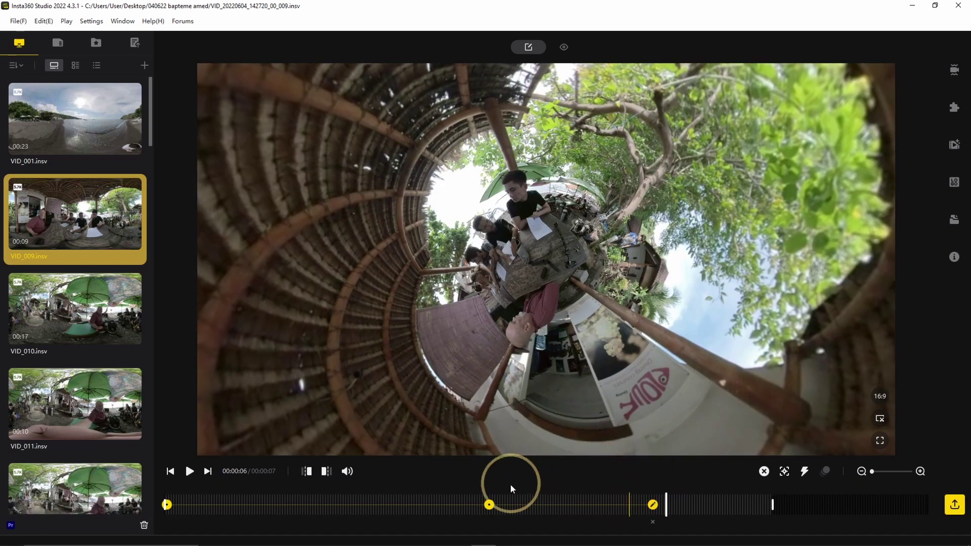
left_click(468, 501)
key("space")
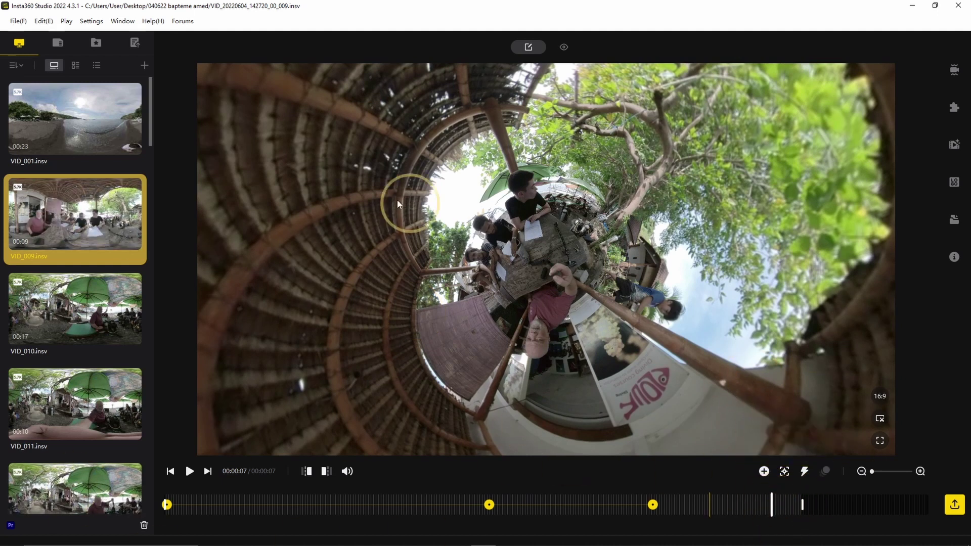
Export VID_009 as a 1920 x 1080 reframed video to E:/ in H.264 at 60 Mbps
left_click(923, 493)
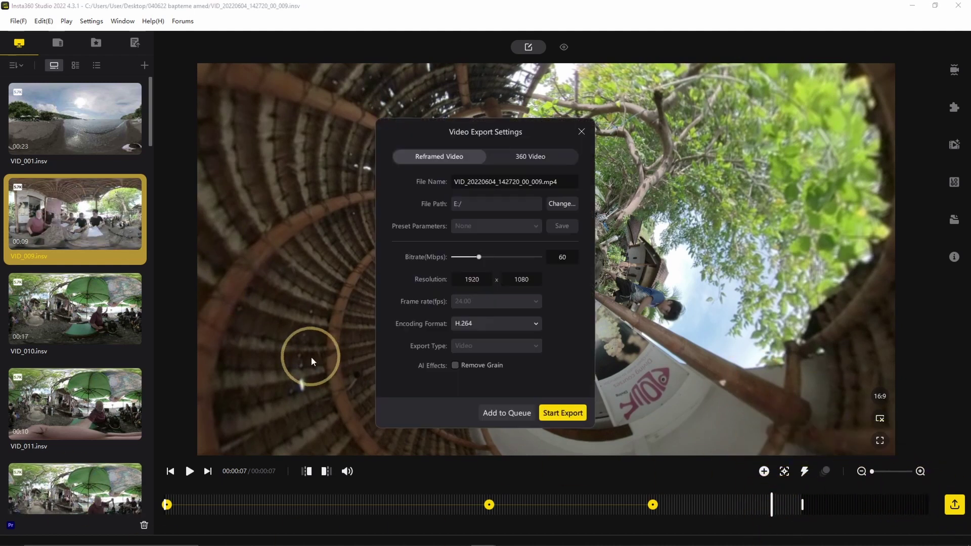
left_click(562, 413)
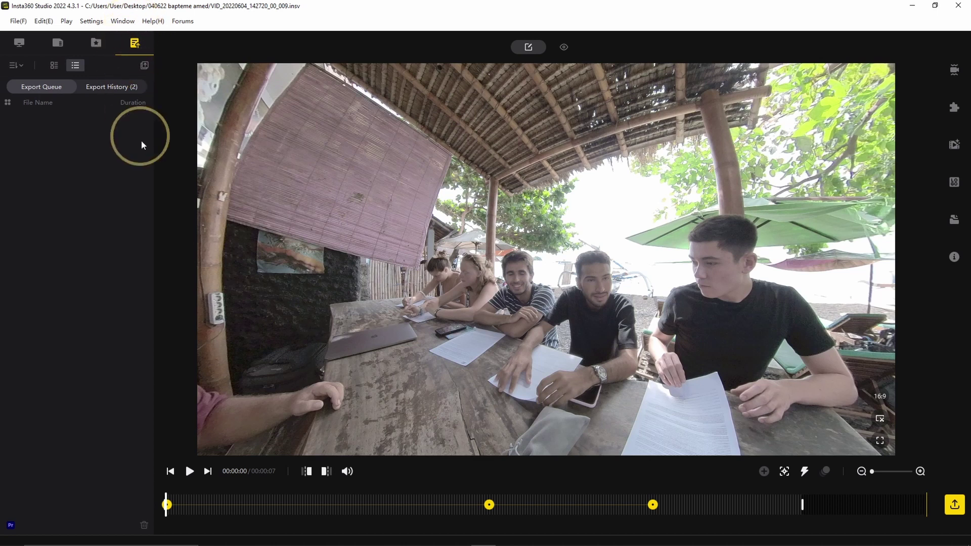
Return to the list of source clips and open VID_015.insv
left_click(20, 44)
scroll(91, 364, "down", 8)
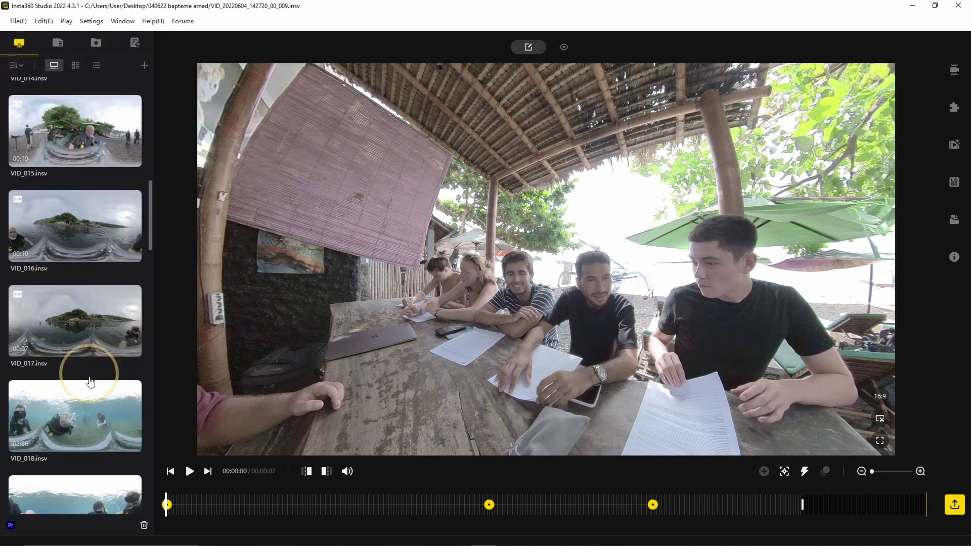
scroll(99, 248, "up", 5)
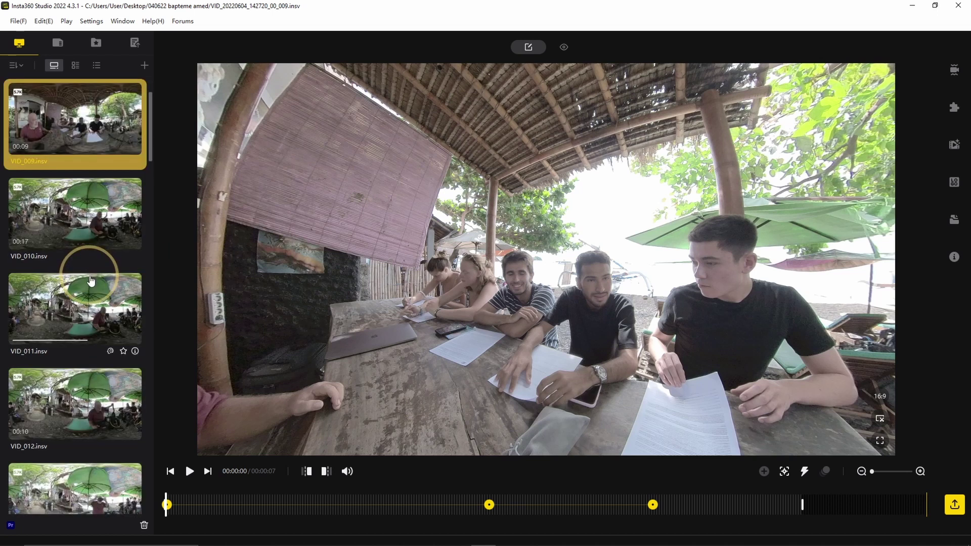
left_click(75, 414)
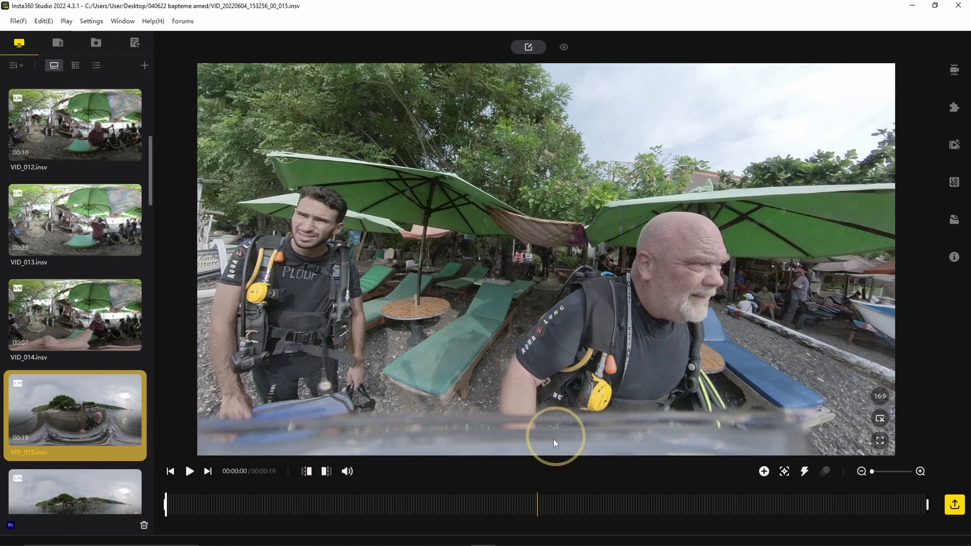
Turn VID_015's view towards the divers on the beach and add a start keyframe with 0.0° tilt and 75.0° field of view
left_click_drag(508, 283, 547, 350)
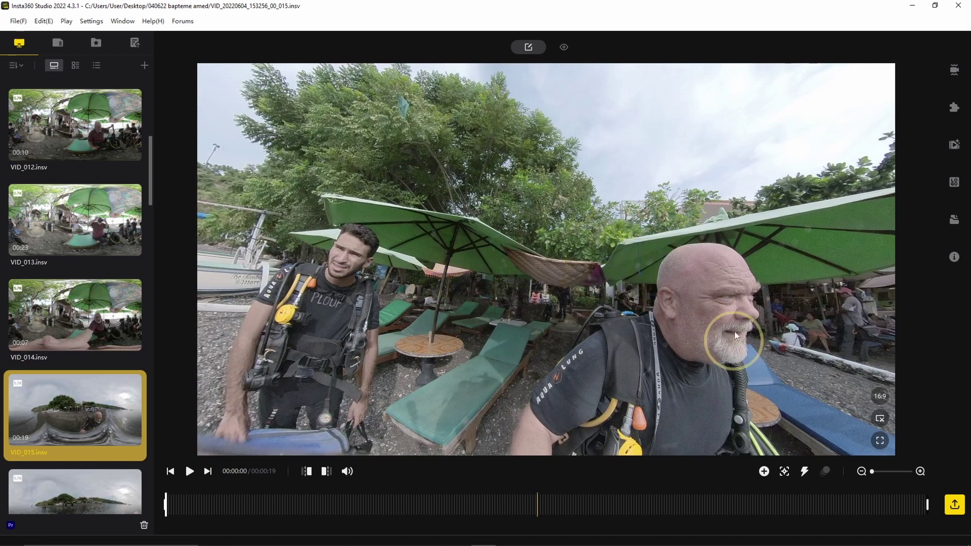
left_click_drag(438, 356, 337, 447)
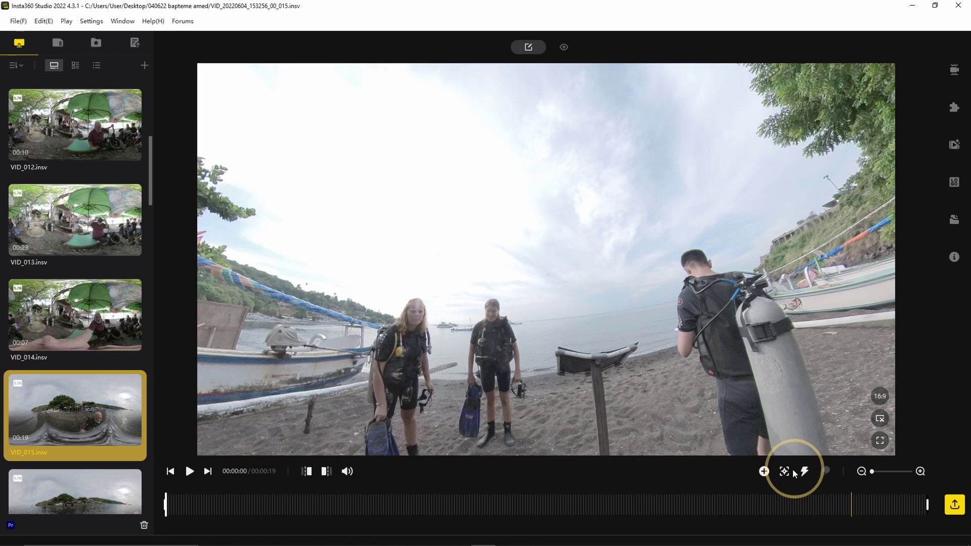
left_click(764, 472)
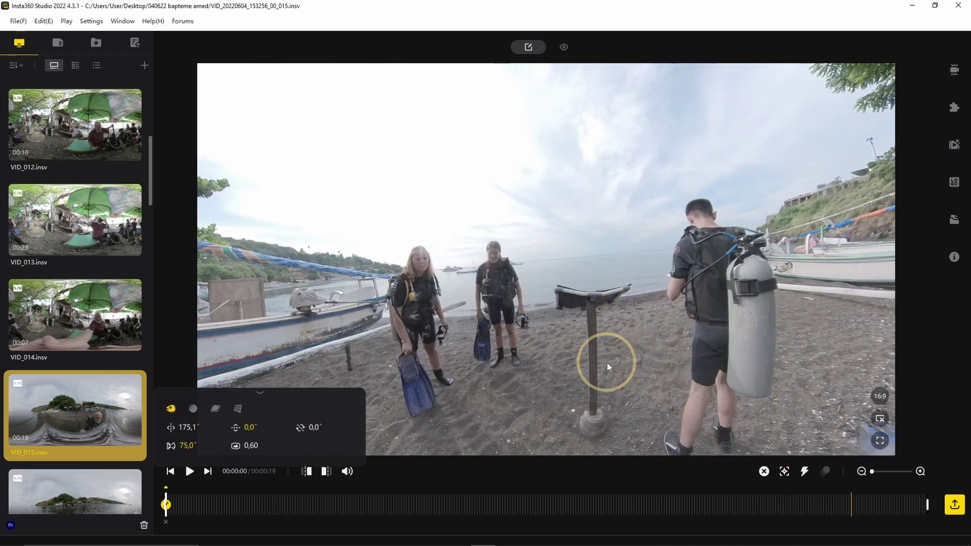
Play VID_015 onward and add view keyframes at the 5-second and 8-second marks
key("space")
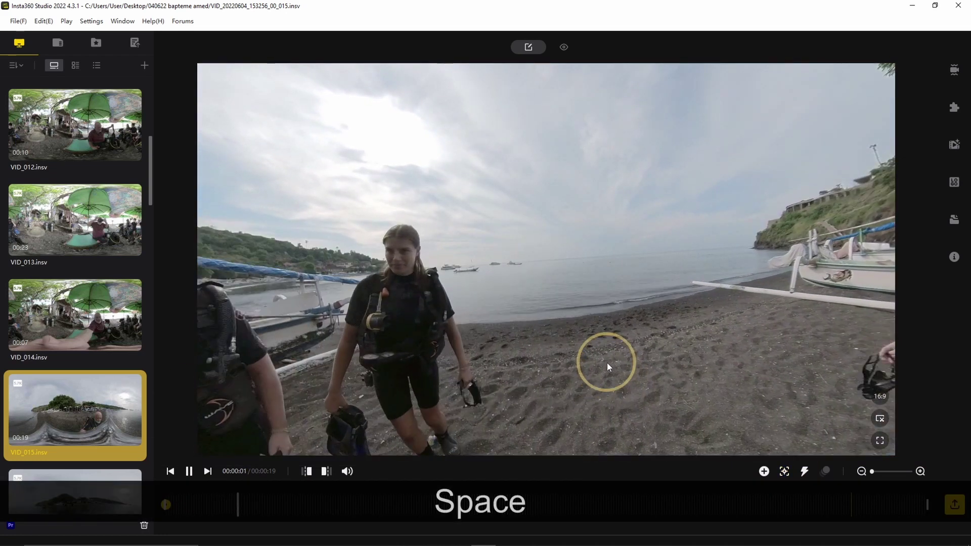
key("space")
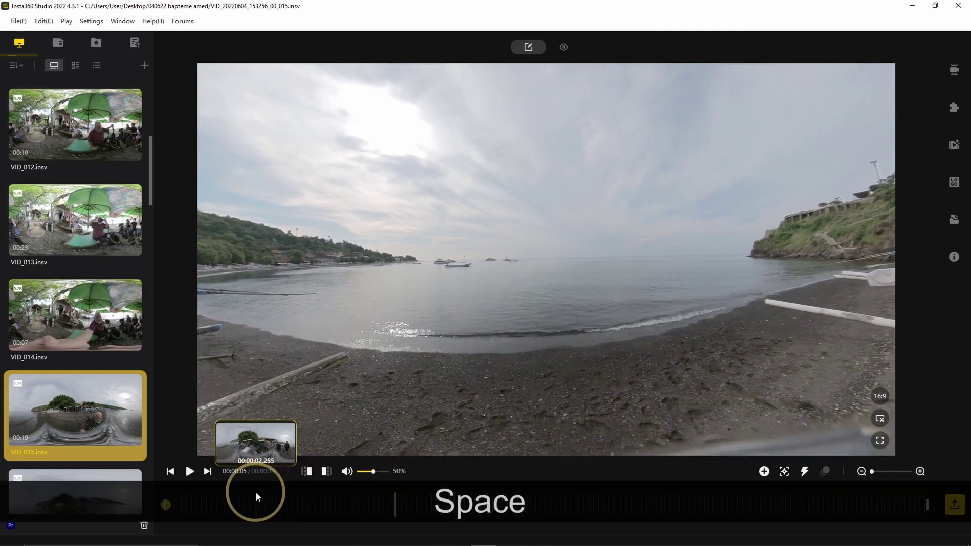
left_click(764, 471)
left_click(505, 503)
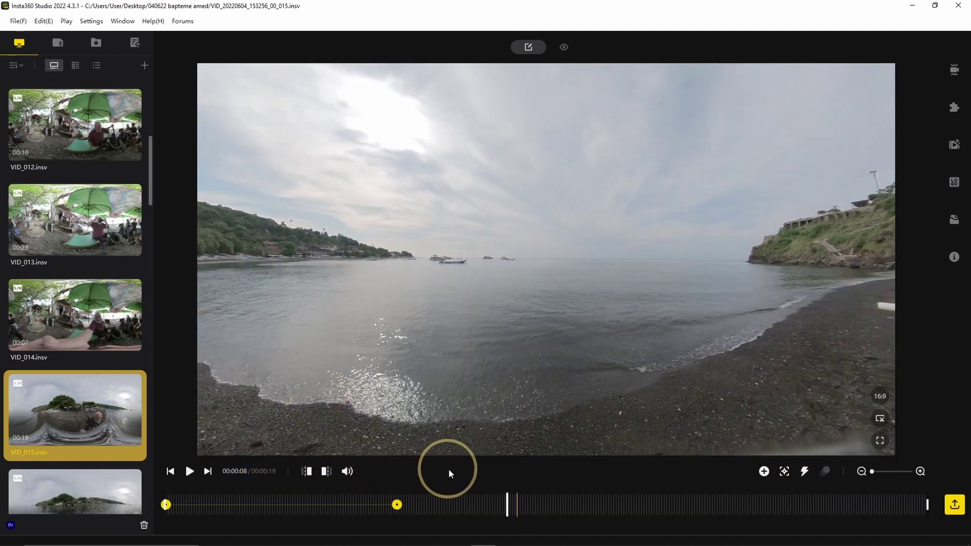
left_click(764, 471)
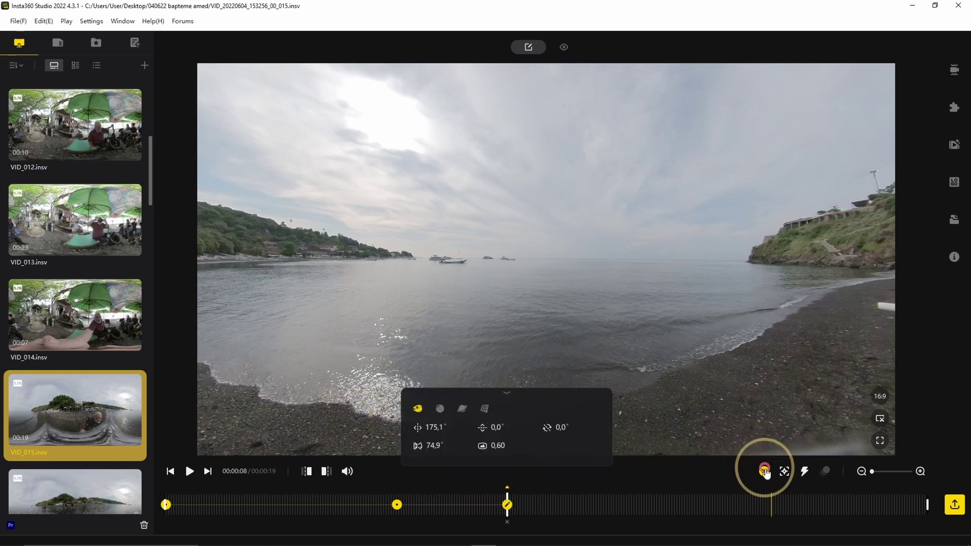
Switch VID_015's 8-second keyframe to a tiny planet view with 286.2° pan, -97.8° tilt and 137.9° field of view
left_click(462, 407)
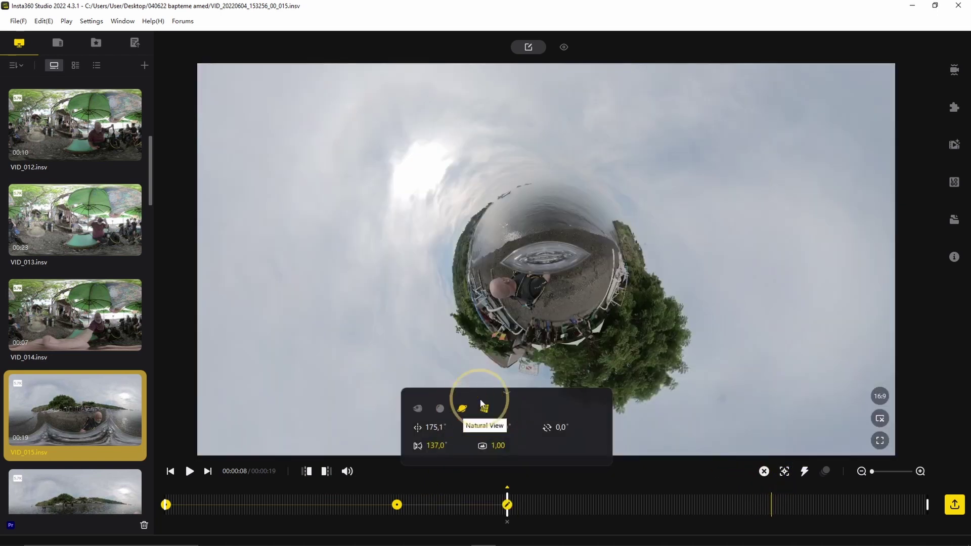
left_click_drag(569, 348, 490, 412)
mouse_move(435, 428)
left_mouse_down()
mouse_move(481, 412)
mouse_move(494, 419)
mouse_move(444, 444)
mouse_move(464, 444)
mouse_move(441, 444)
left_mouse_up()
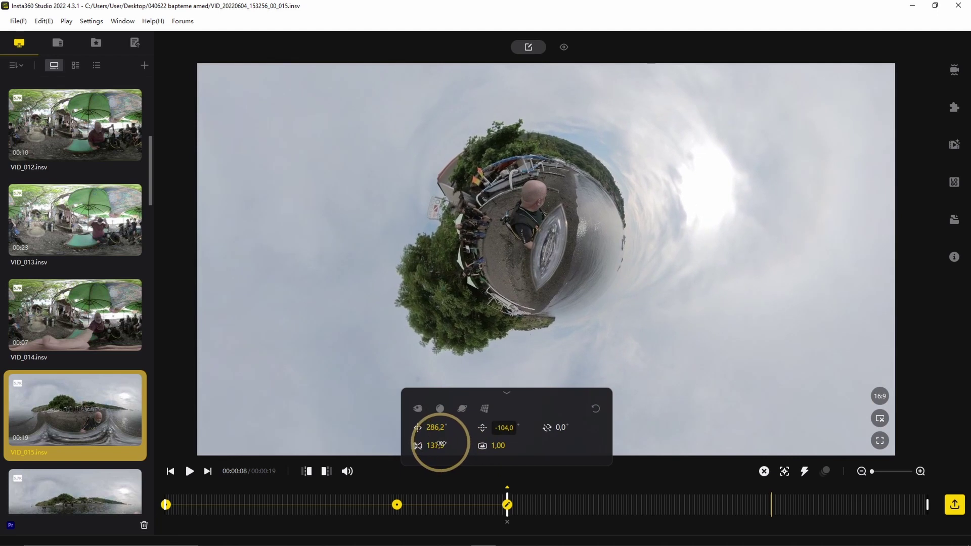
left_click_drag(590, 232, 581, 250)
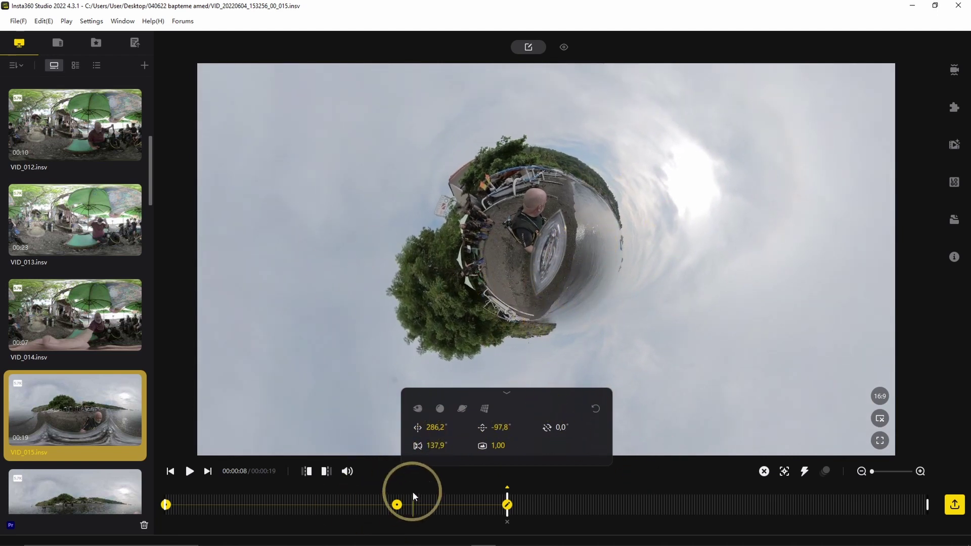
Play VID_015 through its view transitions and trim the clip's end at the 12-second mark
left_click(347, 503)
key("space")
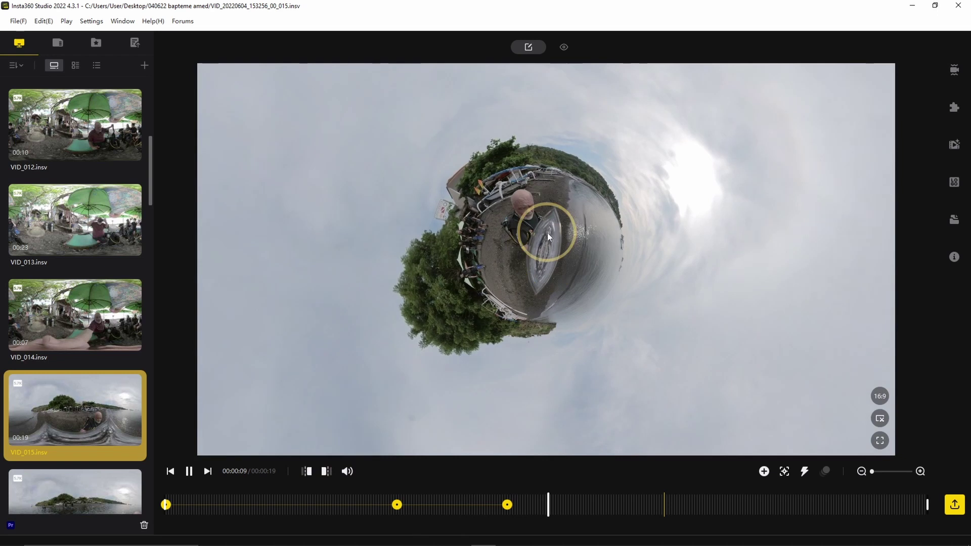
key("space")
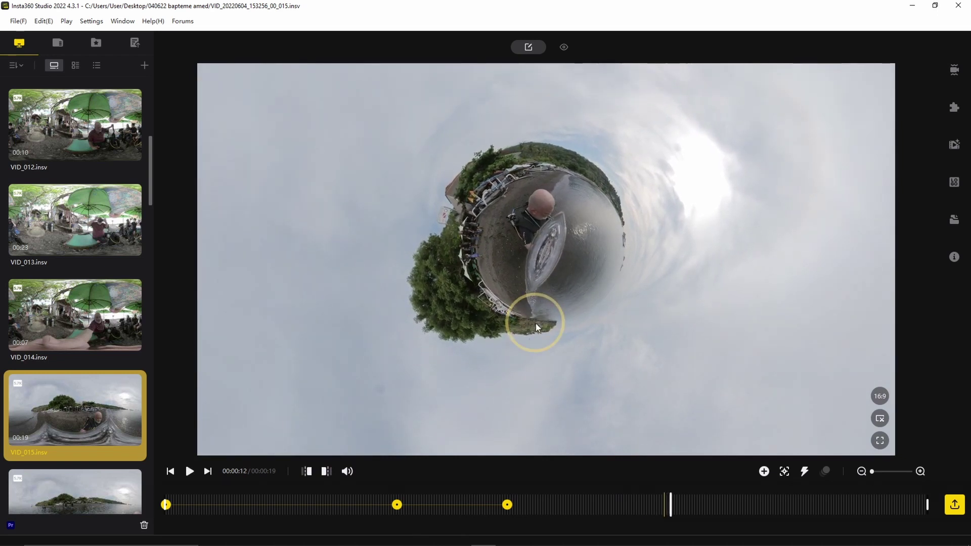
Export VID_015 as a 1920 x 1080 reframed video to E:/ in H.264 at 60 Mbps
key("ctrl+e")
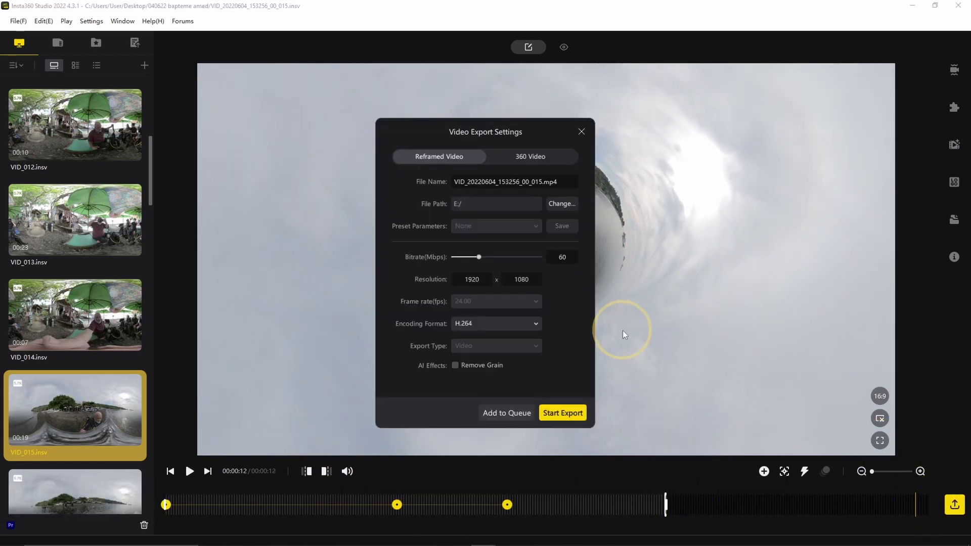
left_click(564, 412)
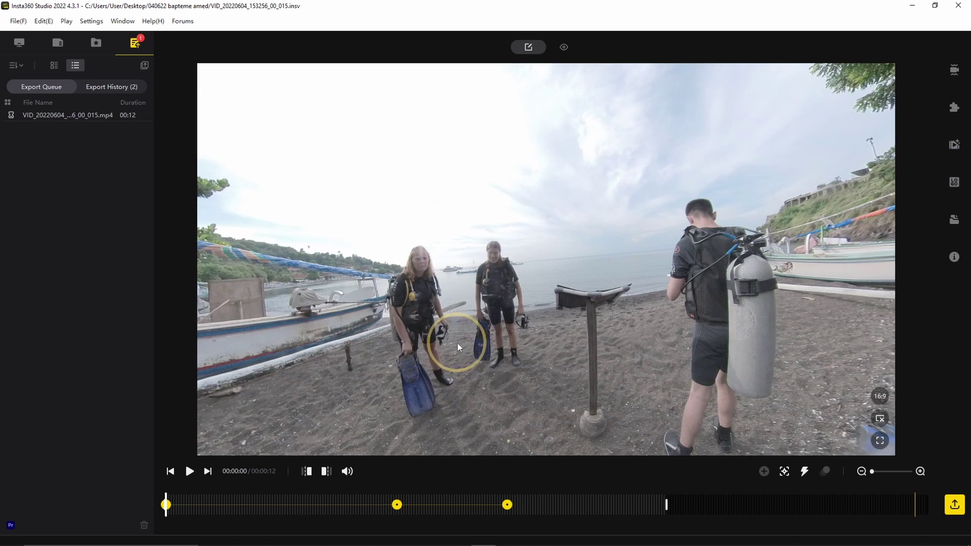
Open VID_016.insv and add a start keyframe with the default view type and -6.0° roll to level the horizon
left_click(18, 45)
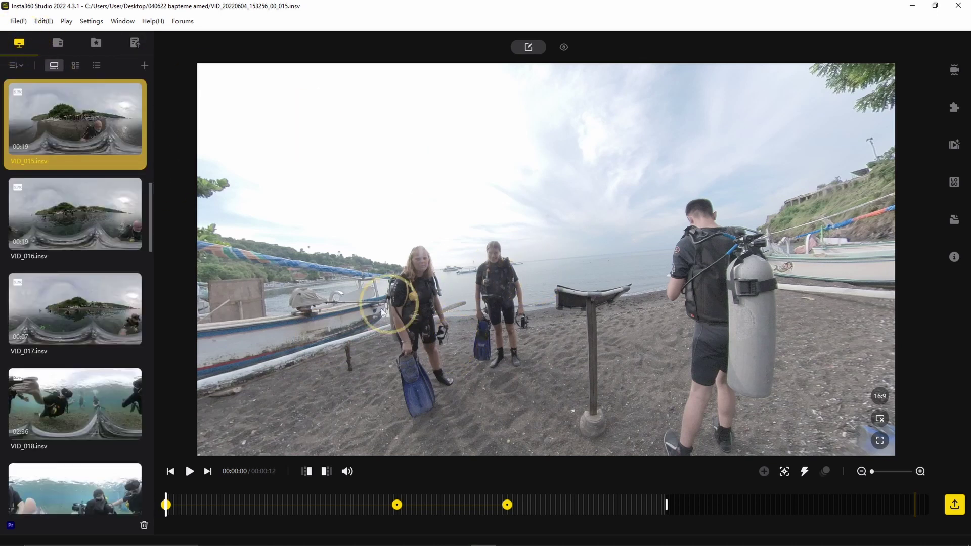
left_click(87, 218)
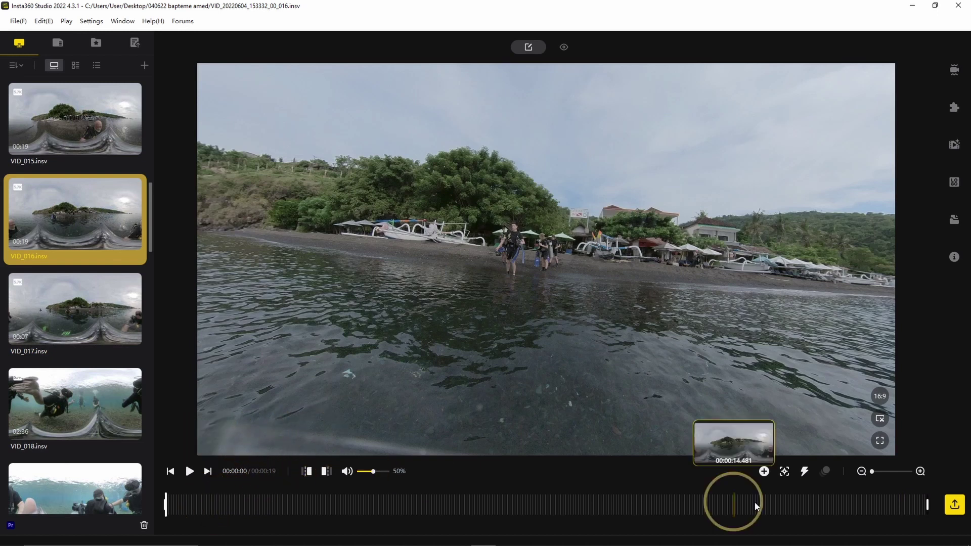
left_click(764, 471)
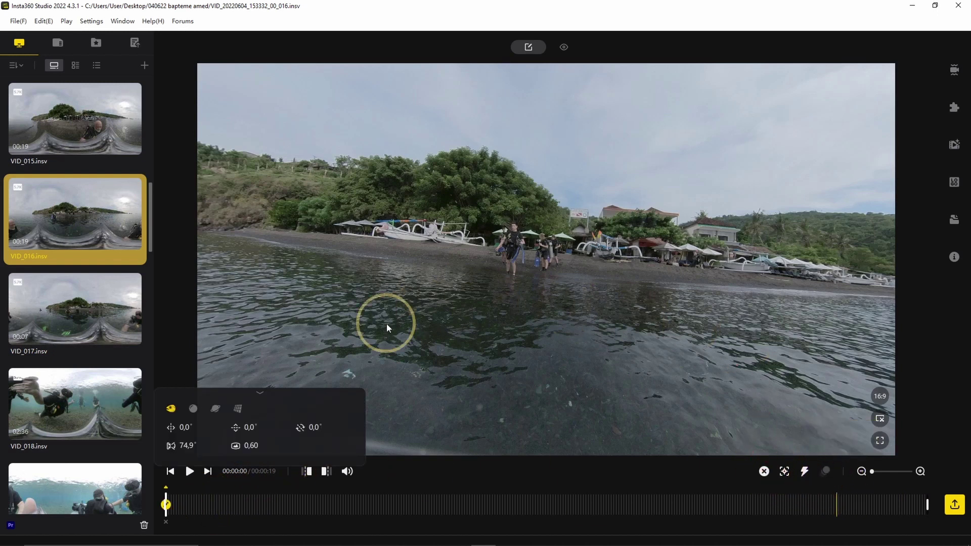
left_click_drag(182, 445, 98, 444)
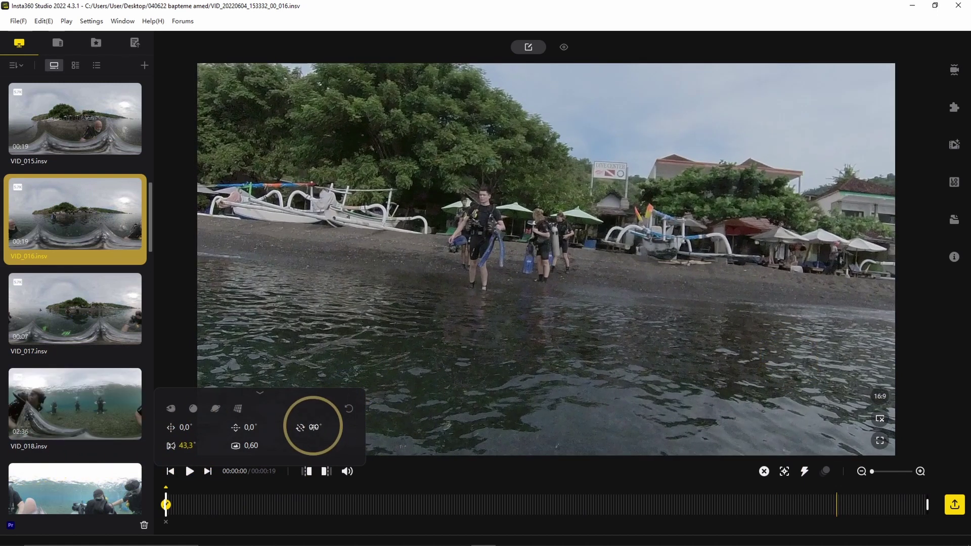
left_click(171, 408)
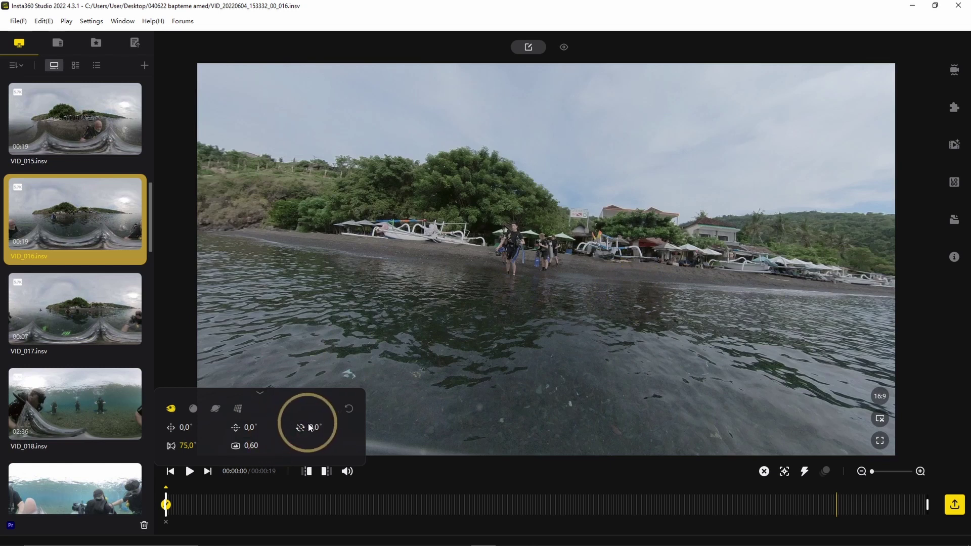
mouse_move(304, 429)
left_mouse_down()
mouse_move(316, 428)
mouse_move(309, 425)
left_mouse_up()
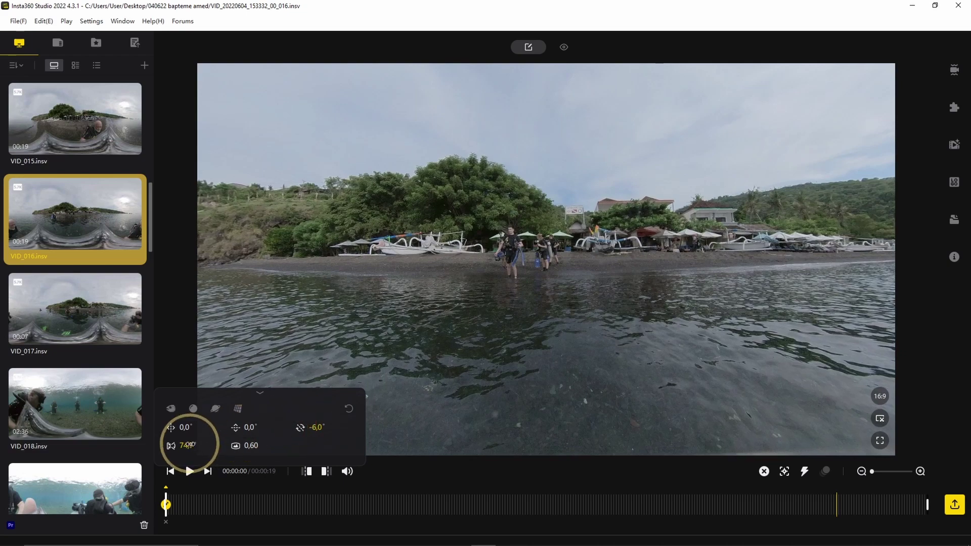
Play VID_016 to the 4-second mark and check its stabilization options
key("space")
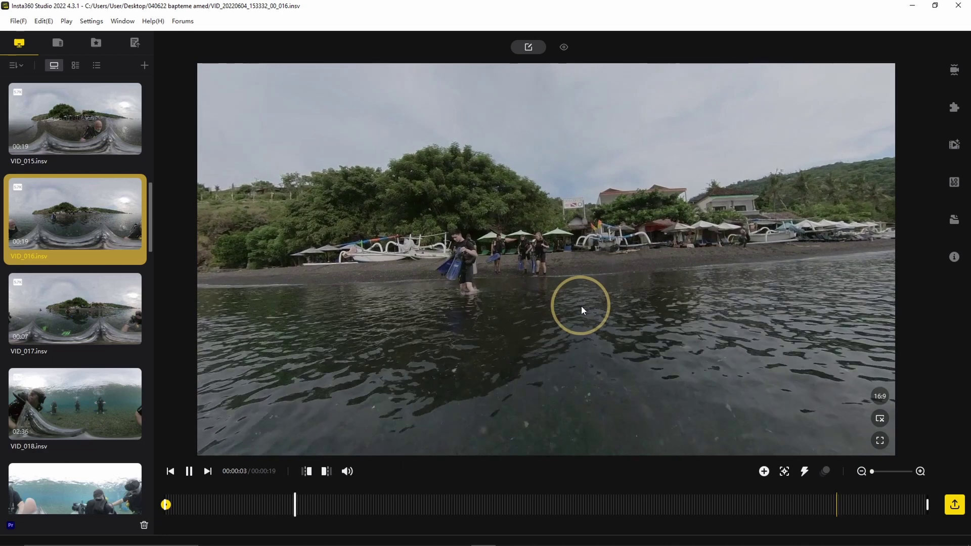
key("space")
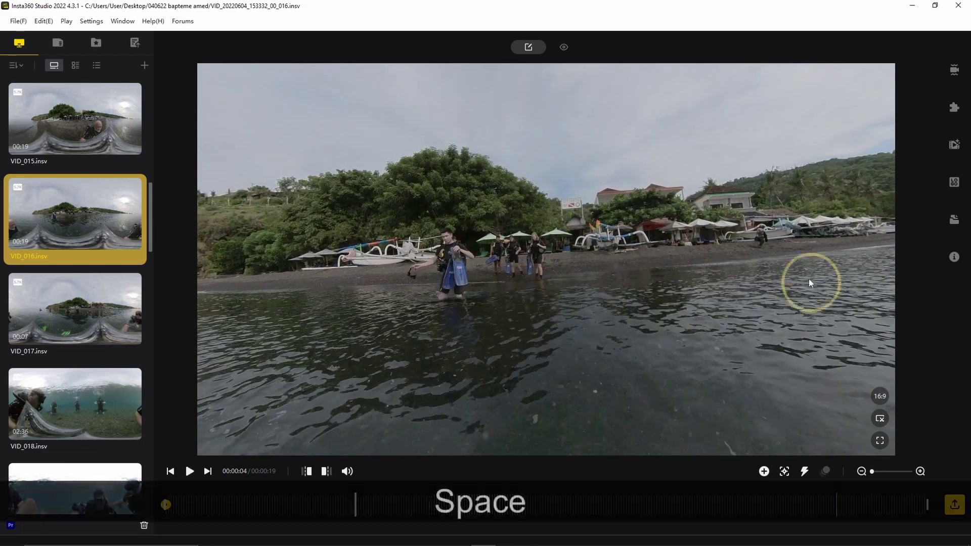
left_click(954, 74)
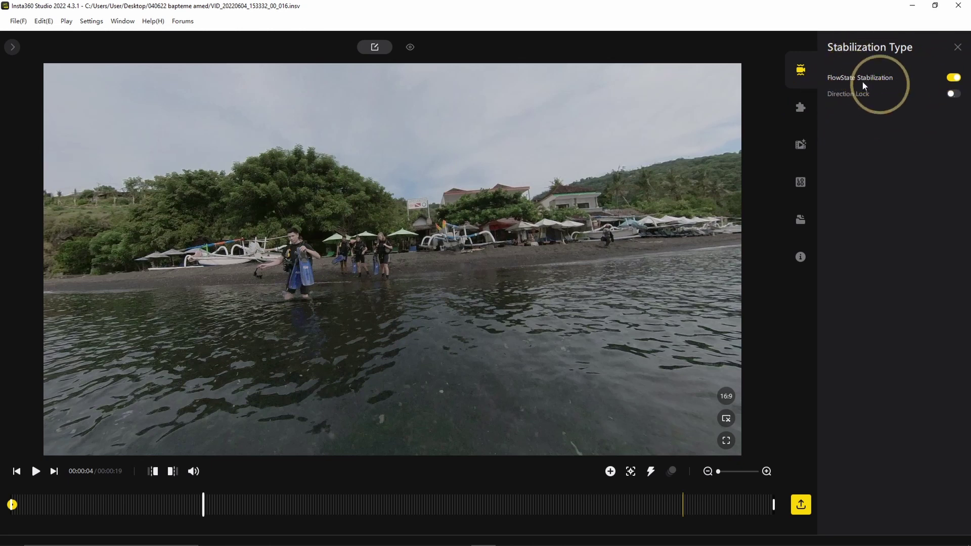
Turn VID_016's view slightly and enable Optical Flow Stitching for the clip
left_click(809, 102)
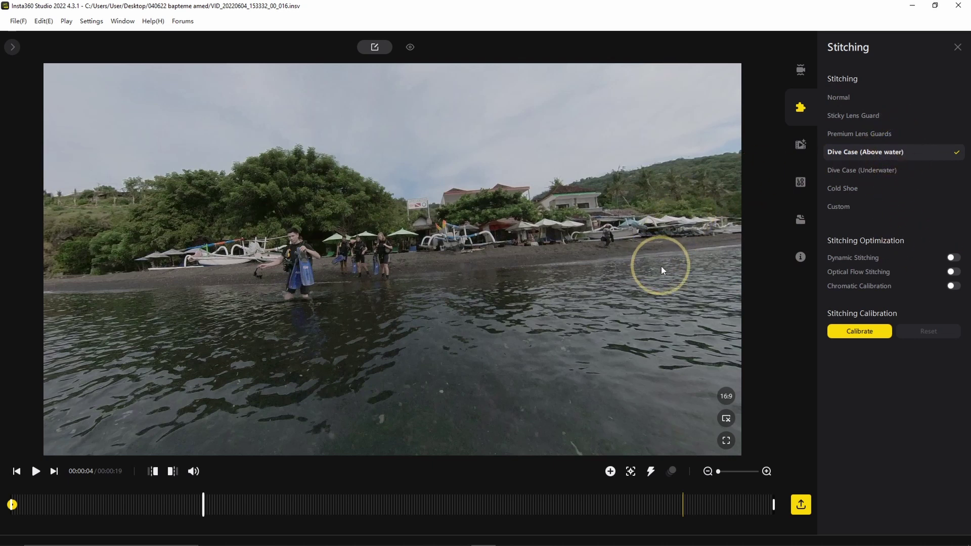
left_click_drag(462, 262, 455, 301)
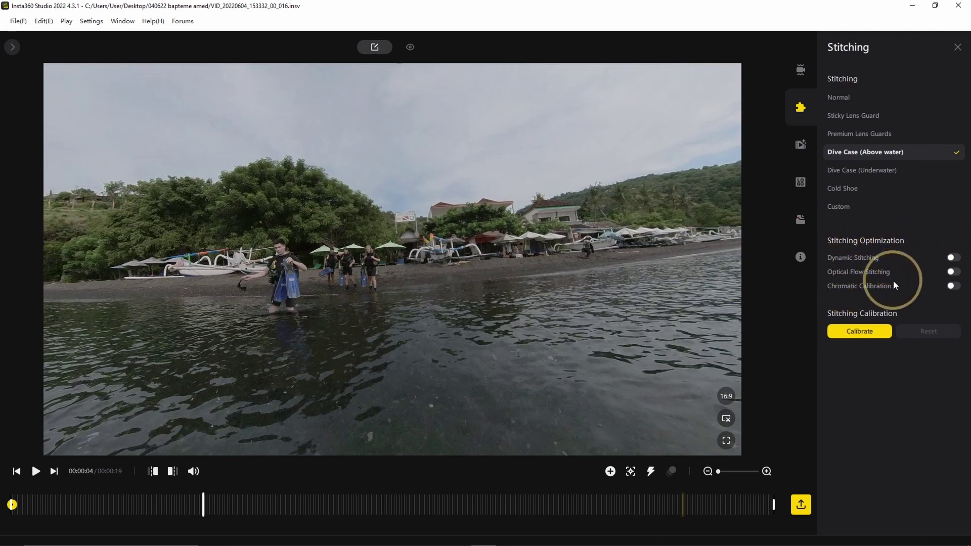
left_click(954, 273)
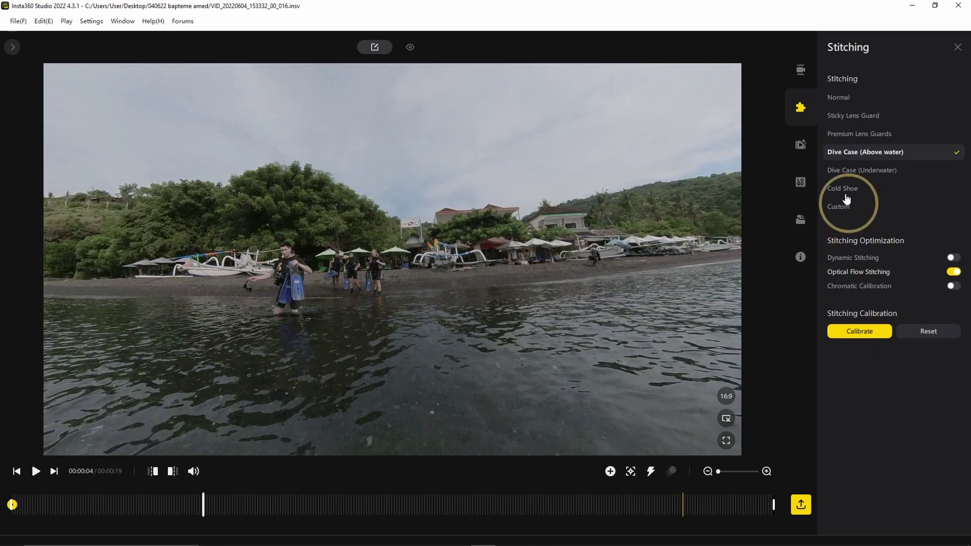
Try Color Plus on VID_016 while playing the clip to the 11-second mark, and turn the effect off again
left_click(801, 147)
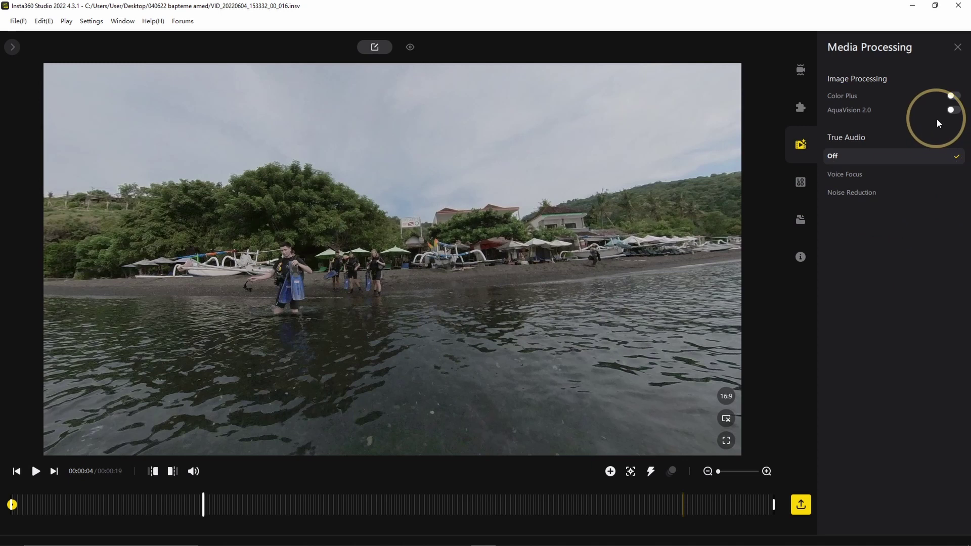
left_click(953, 96)
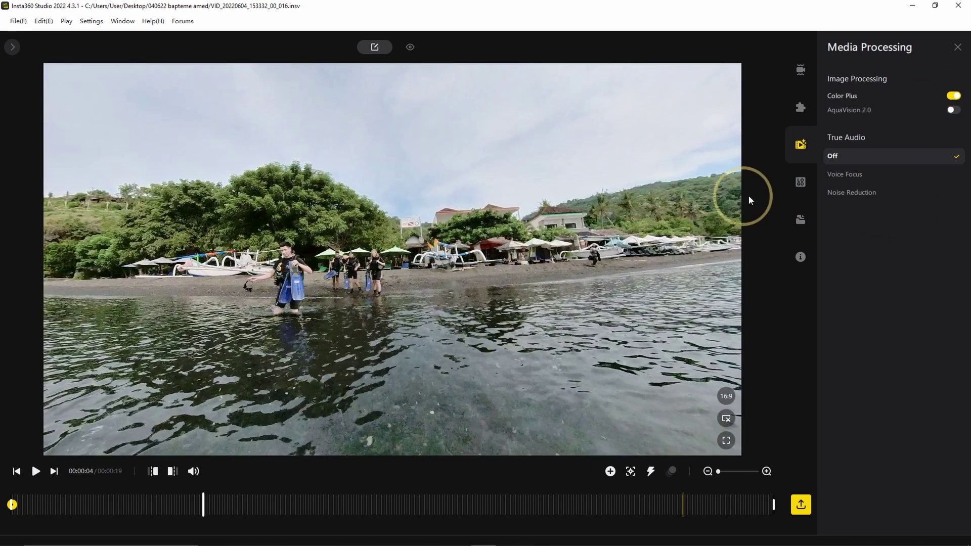
left_click(954, 96)
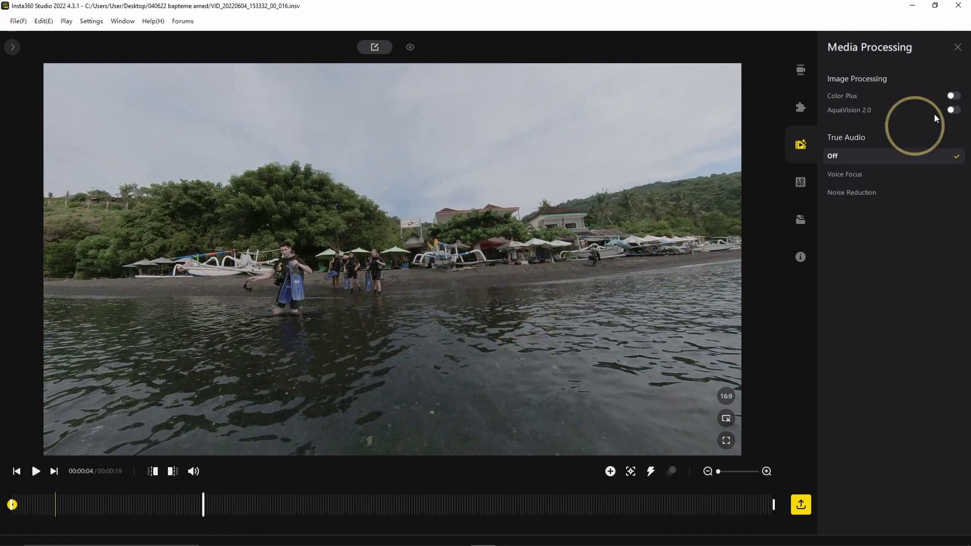
left_click(954, 96)
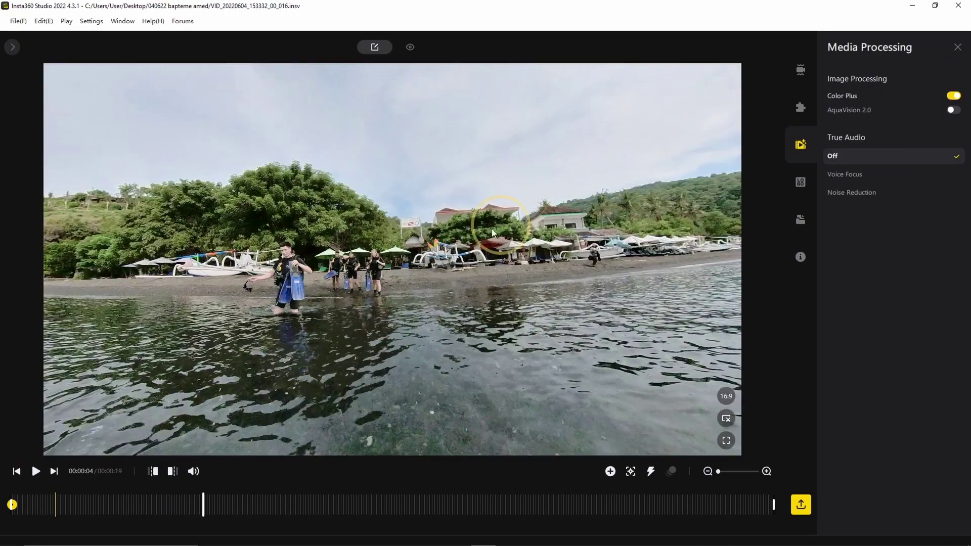
key("space")
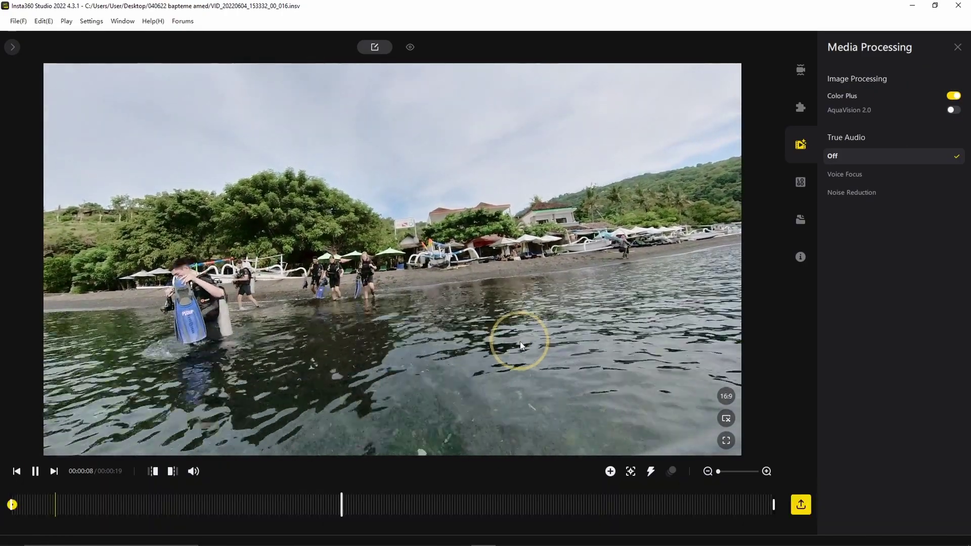
key("space")
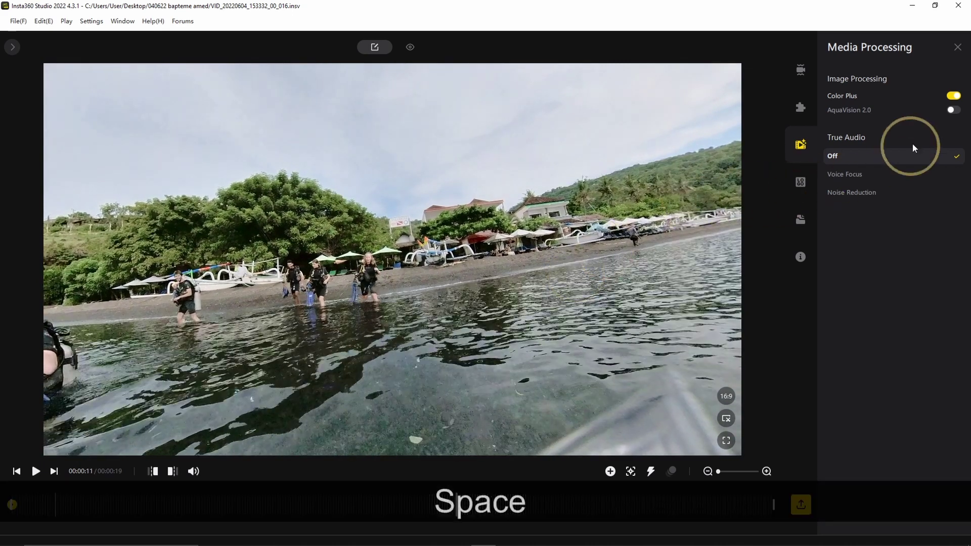
left_click(953, 98)
Add view keyframes to VID_016 at 11 and 9 seconds, the 9-second one with 28.2° pan, 6.0° tilt and 66.7° field of view
left_click_drag(389, 306, 691, 351)
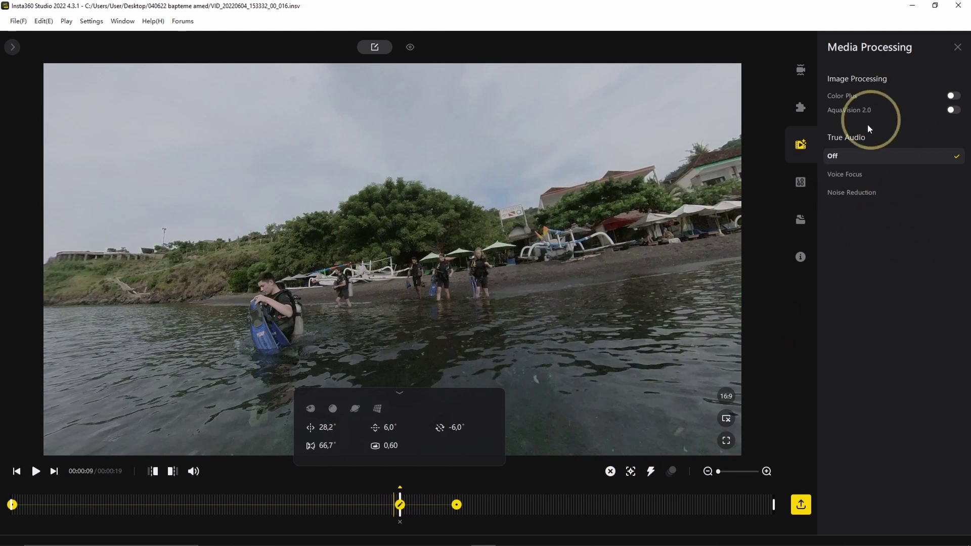
Add the Style 3 logo to VID_016, set its position to Top and turn the view back to the divers
left_click(797, 185)
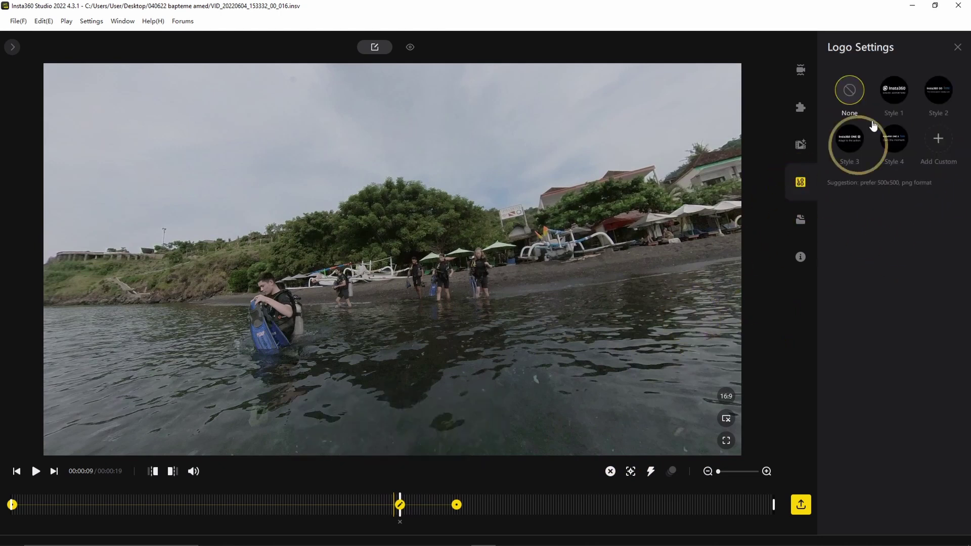
left_click(847, 140)
left_click_drag(351, 393, 428, 258)
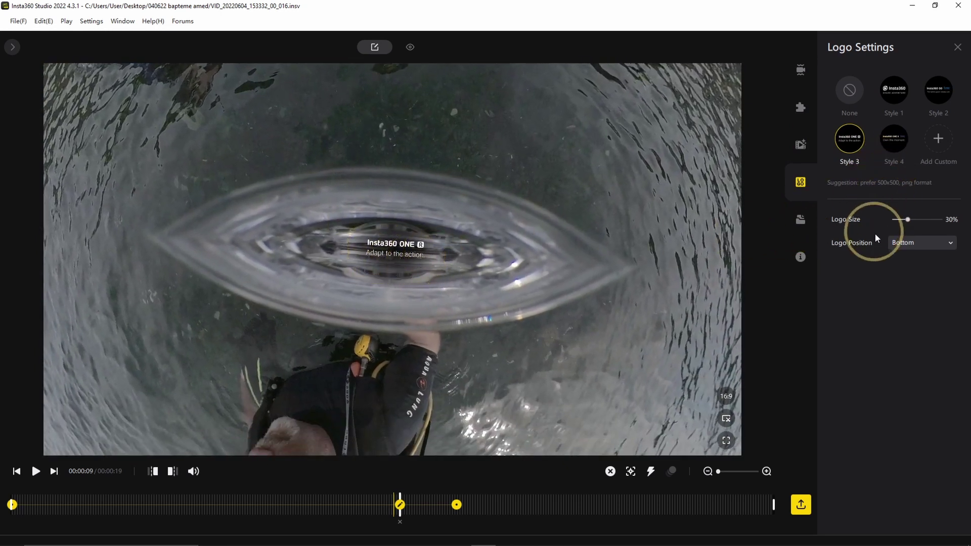
left_click(917, 247)
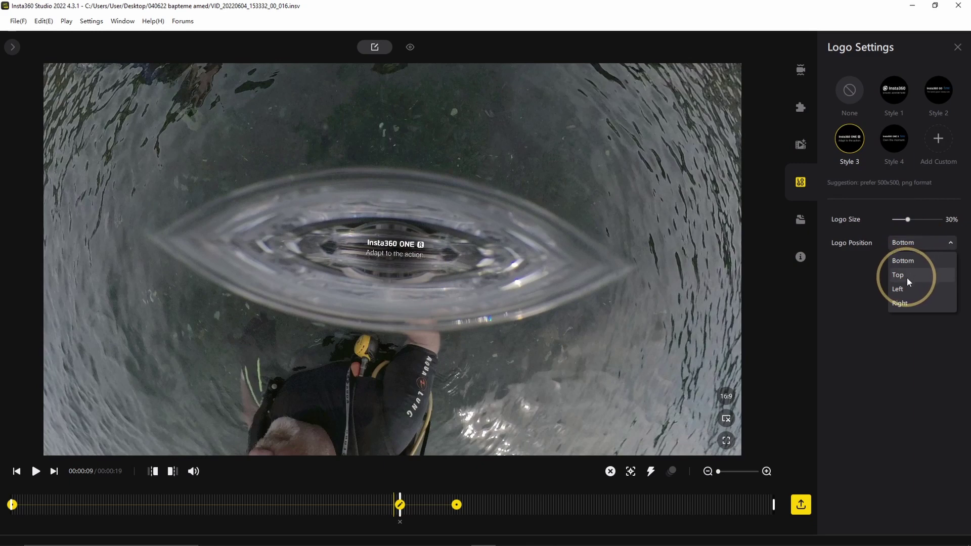
left_click(906, 277)
left_click_drag(529, 162, 501, 326)
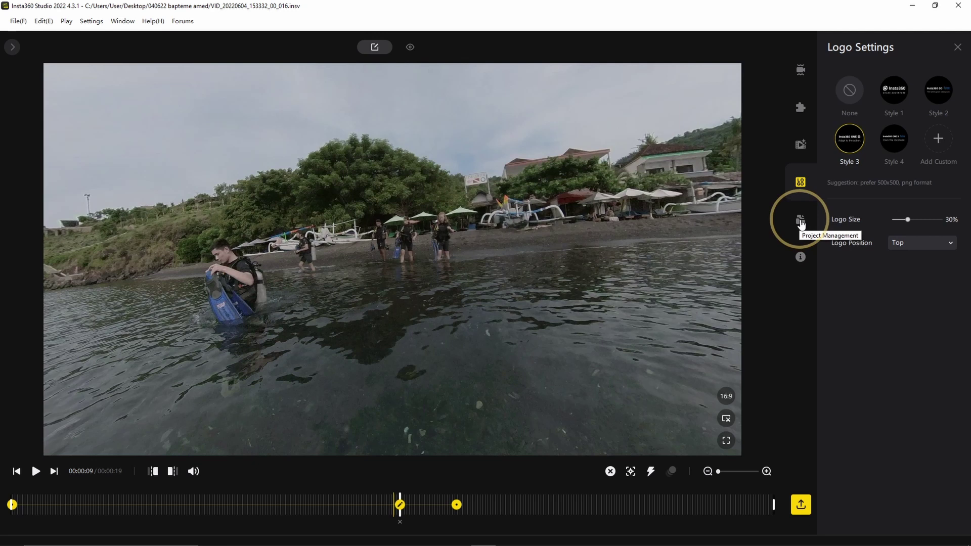
Review VID_016's project management options and file properties
left_click(799, 223)
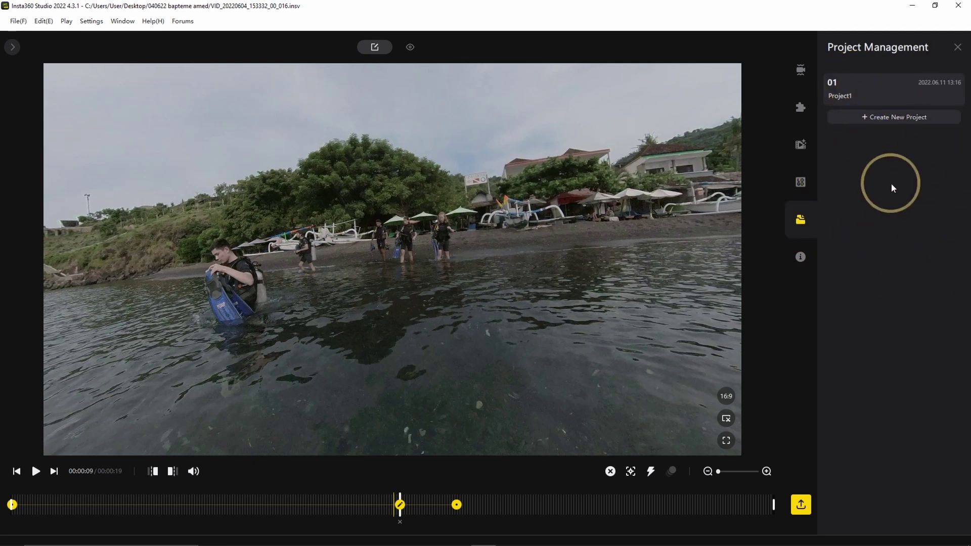
left_click(798, 259)
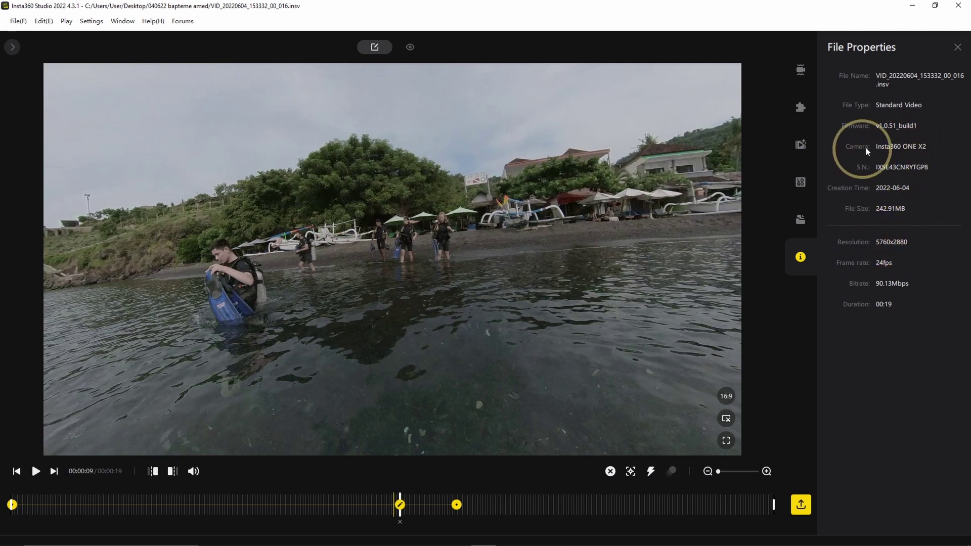
Export VID_016 as a 1920 x 1080 reframed video to E:/ in H.264 at 60 Mbps
left_click(800, 504)
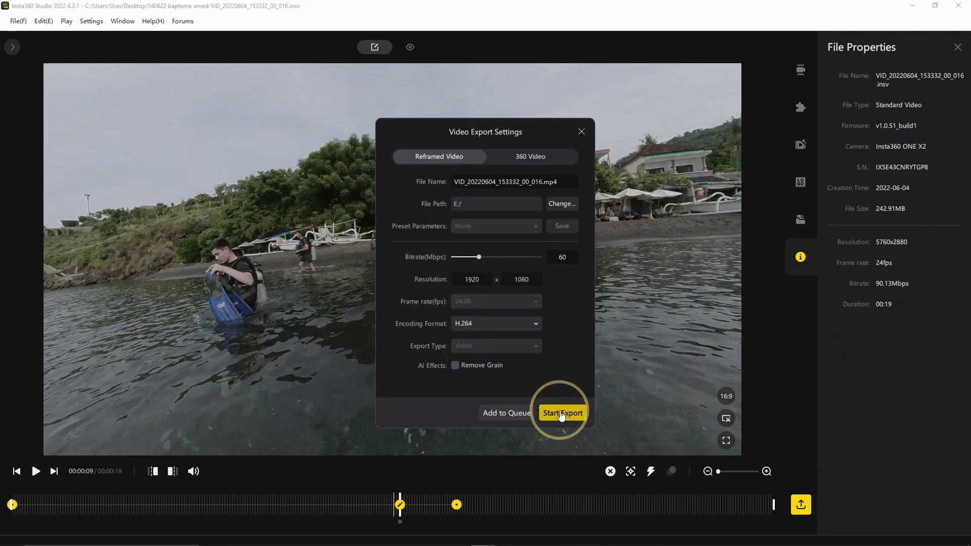
left_click(561, 412)
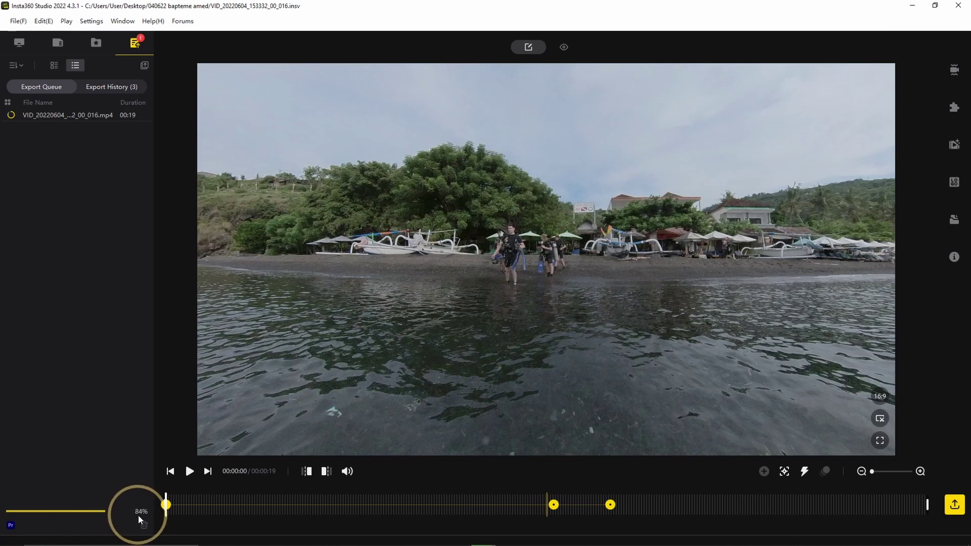
Open VID_026 from the media library and turn off AquaVision 2.0 in its media processing settings
left_click(22, 43)
scroll(60, 340, "down", 15)
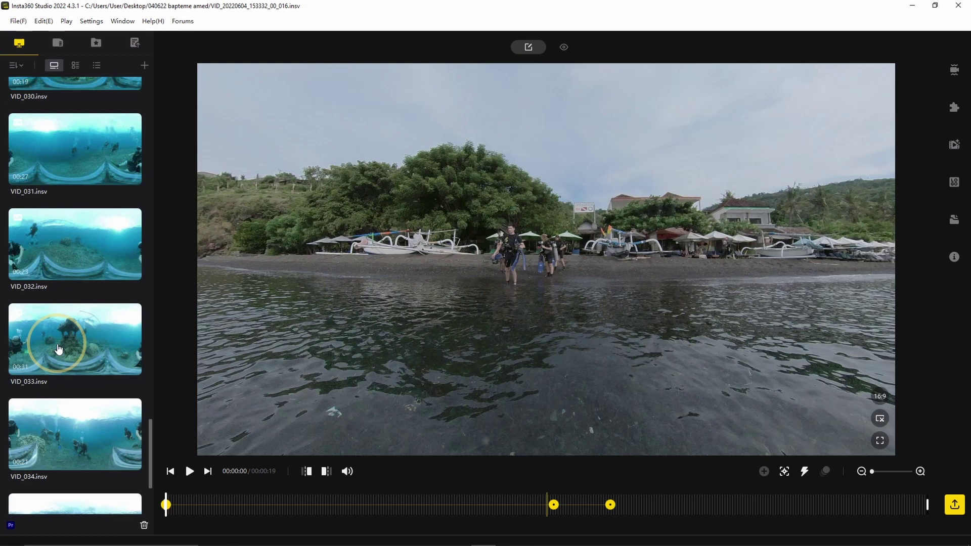
scroll(59, 349, "up", 10)
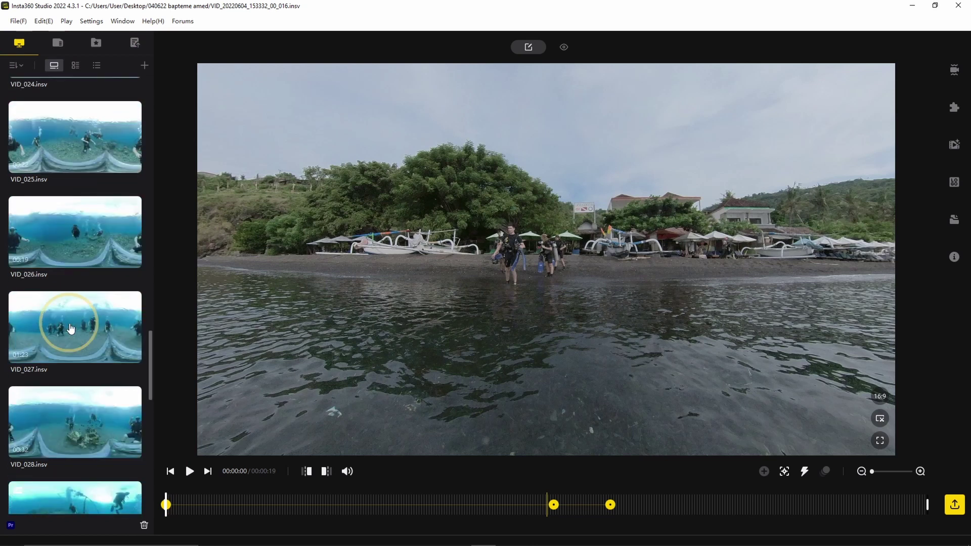
mouse_move(68, 323)
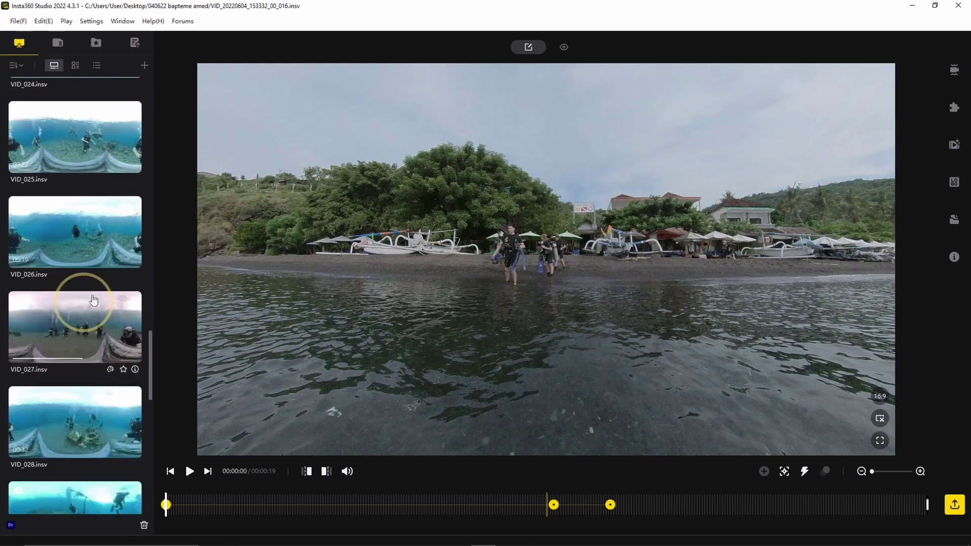
left_click(69, 244)
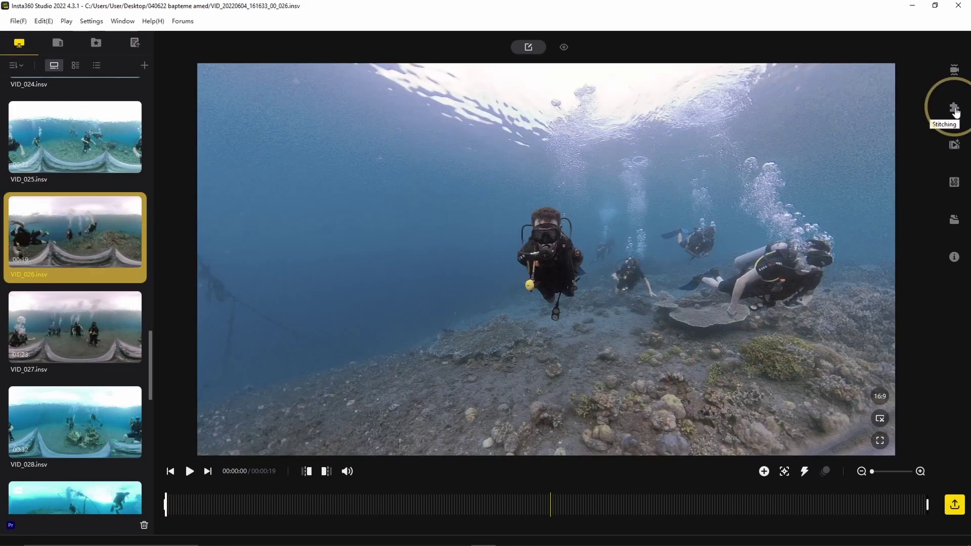
left_click(954, 144)
left_click(951, 110)
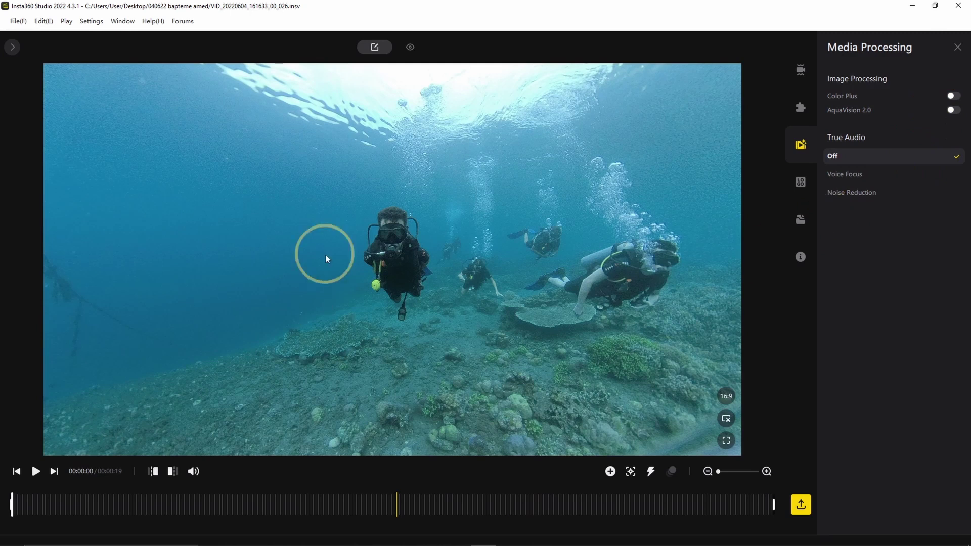
Add view keyframes to VID_026 at 0 seconds (3.9° pan, 7.0° tilt) and 2 seconds (-24.4° pan, 10.5° tilt, 65.9° field of view)
left_click_drag(388, 211, 552, 346)
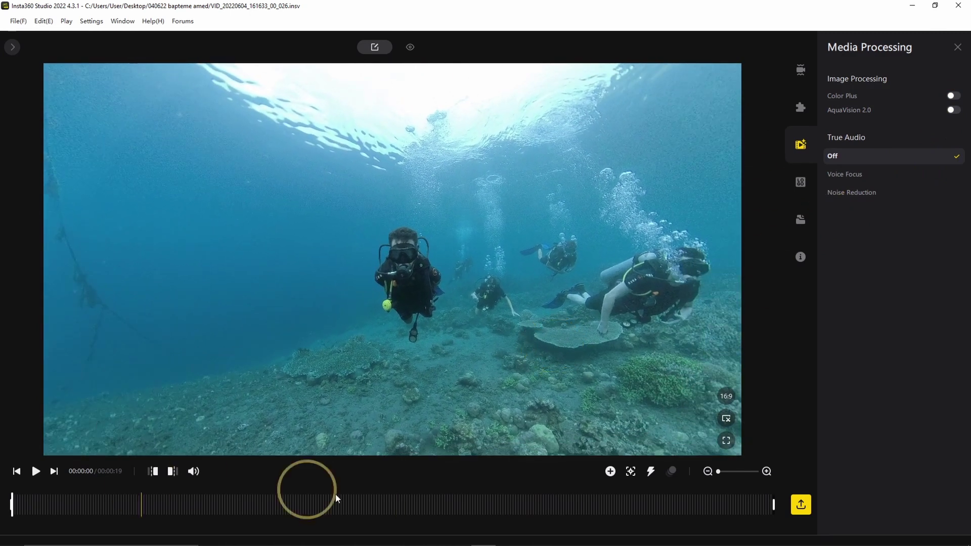
left_click(611, 471)
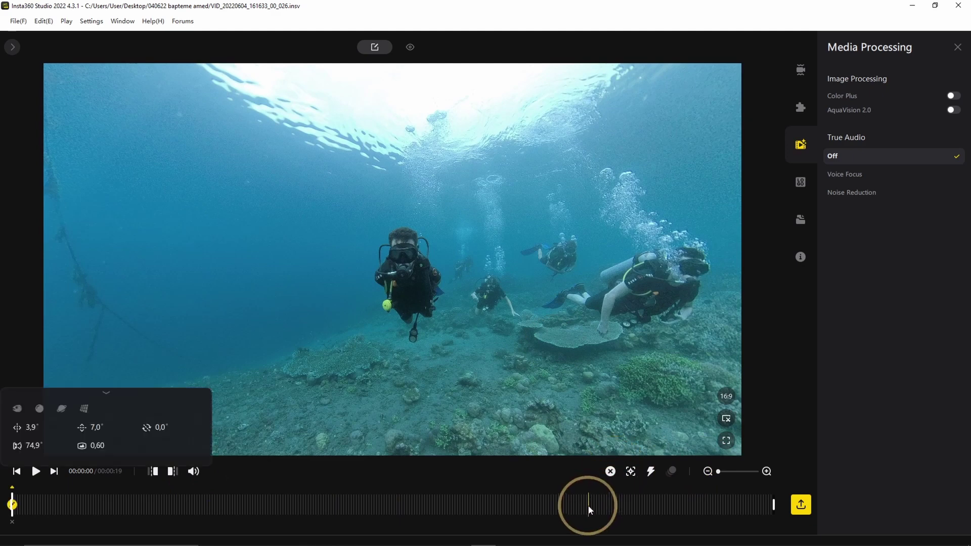
key("space")
left_click_drag(627, 320, 531, 345)
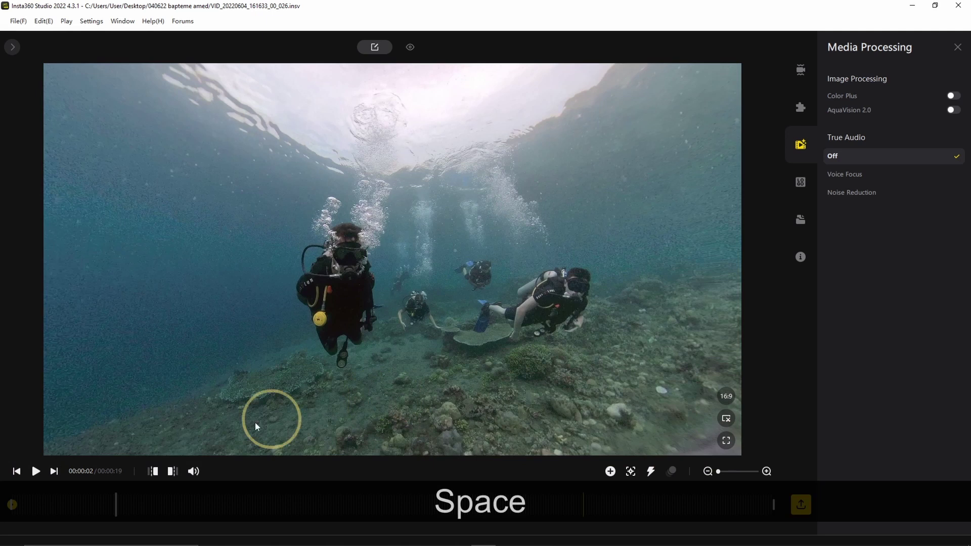
left_click(610, 471)
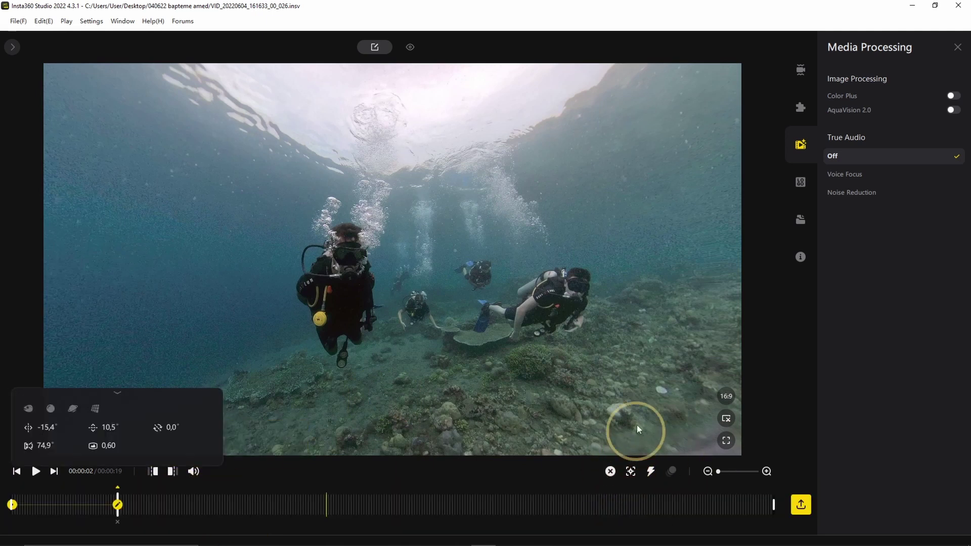
left_click_drag(49, 427, 40, 463)
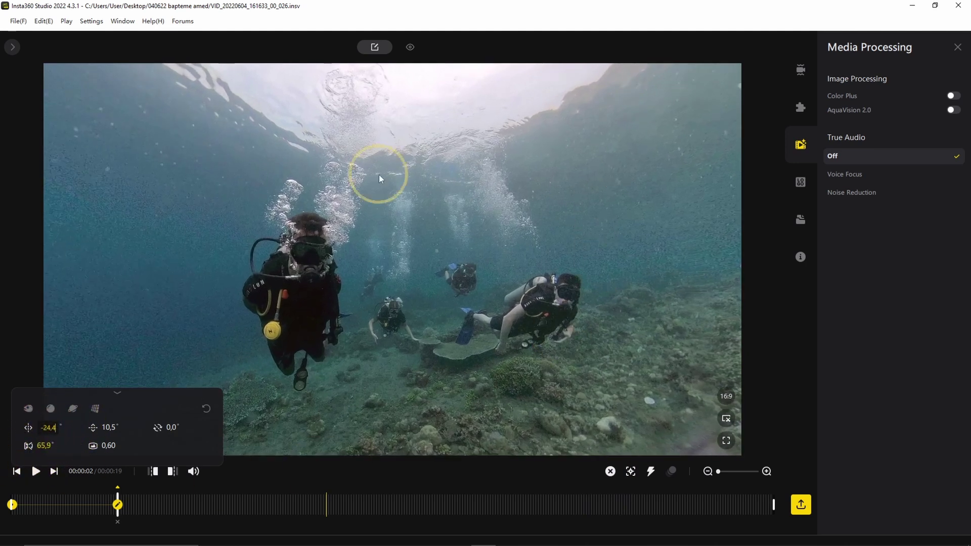
Play VID_026 past its second keyframe and turn on AquaVision 2.0
key("space")
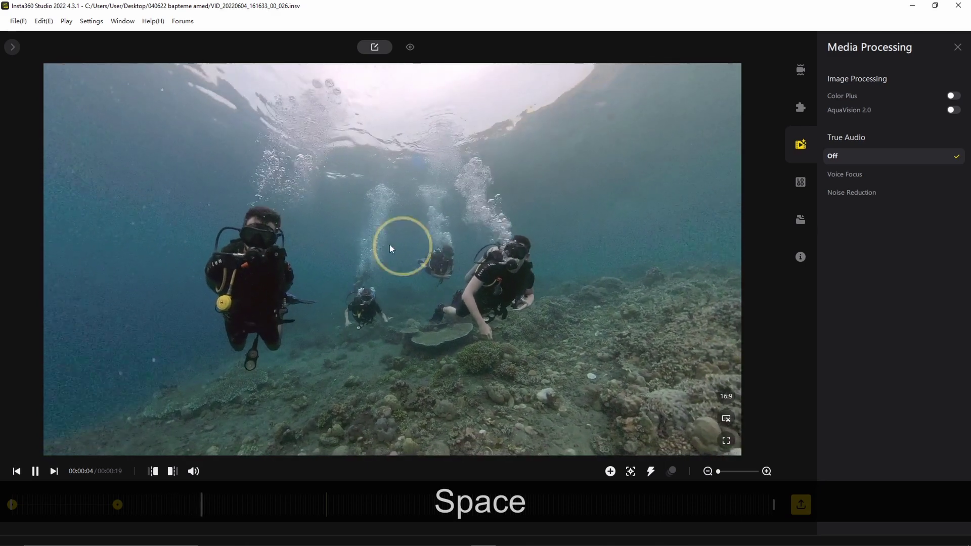
key("space")
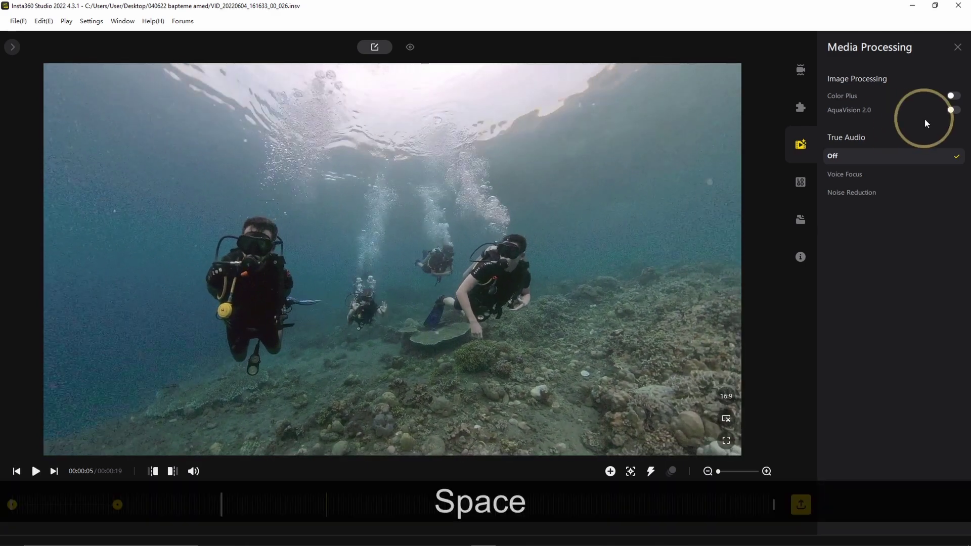
left_click(954, 111)
key("space")
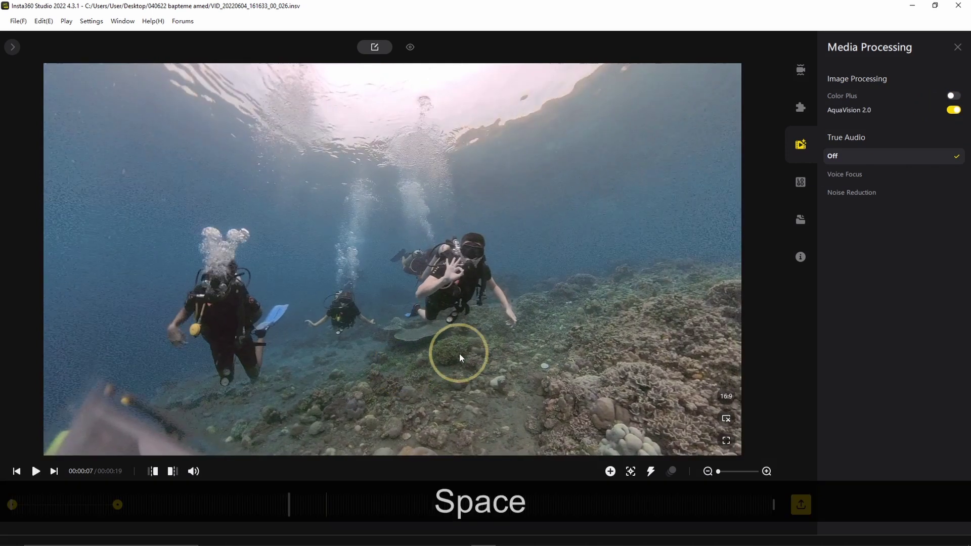
Add view keyframes to VID_026 at about 6 and 8 seconds, turning the view slightly at the 8-second one
left_click(251, 504)
key("space")
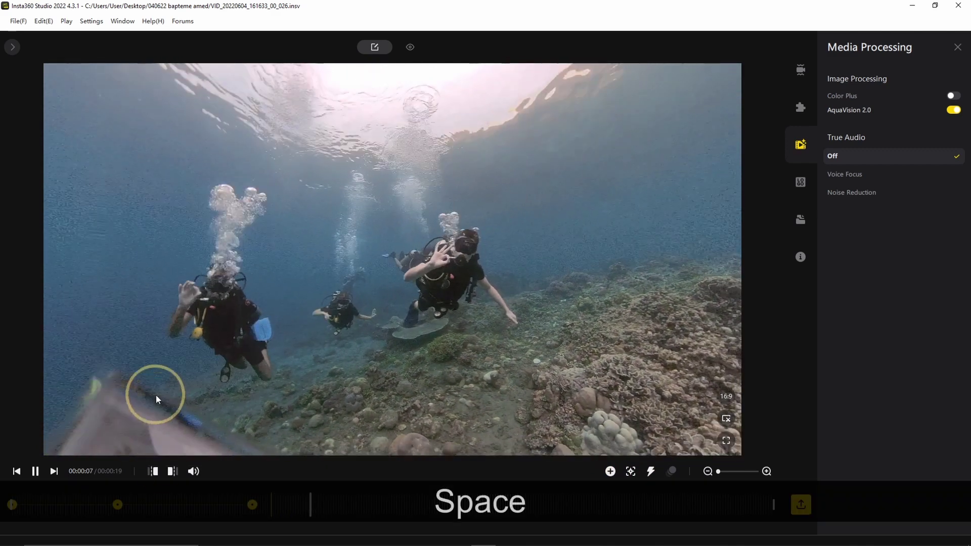
key("space")
left_click_drag(378, 386, 356, 374)
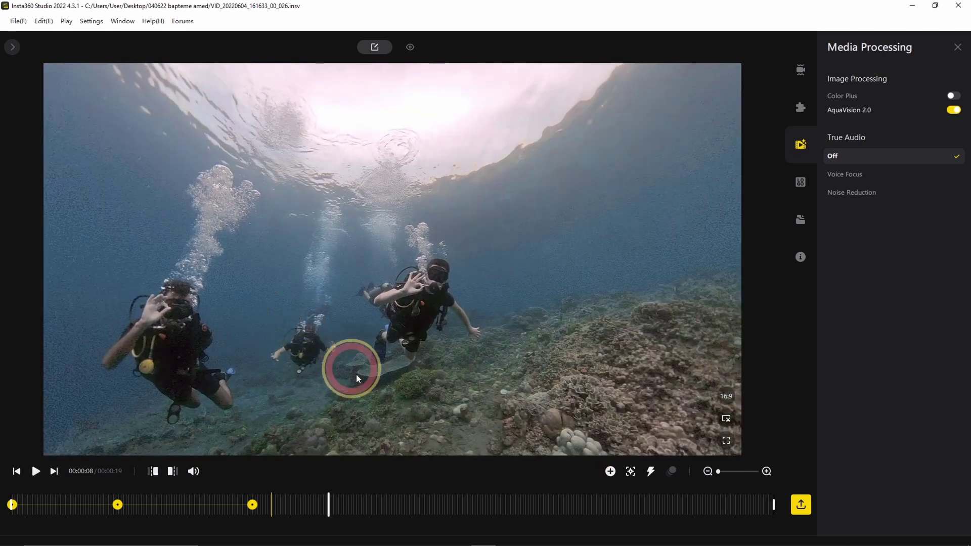
At 13 seconds, turn VID_026's view to include the diver holding the camera and add a keyframe
left_click_drag(506, 504, 541, 504)
left_click_drag(479, 407, 271, 325)
left_click_drag(500, 310, 357, 311)
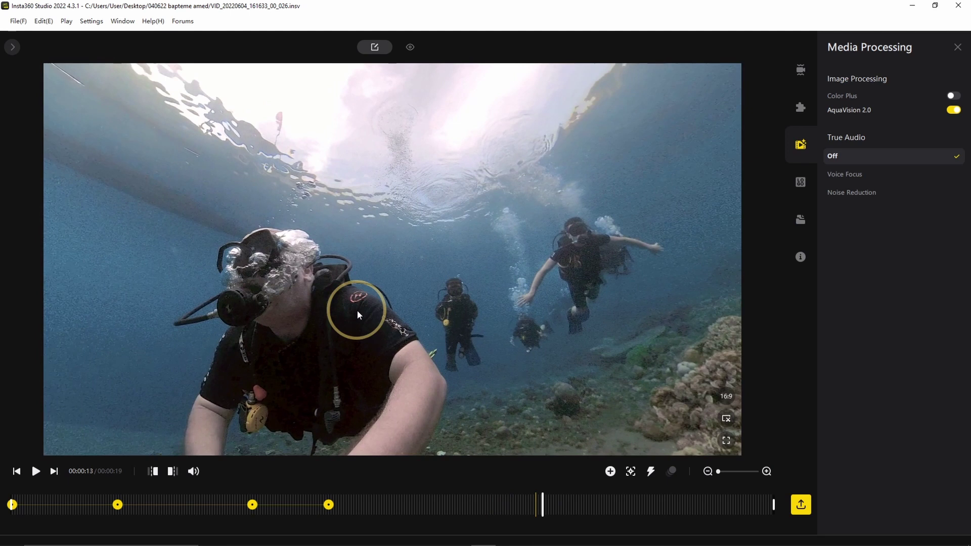
left_click(610, 471)
Add a keyframe to VID_026 at 11 seconds with -20.5° pan, 18.6° tilt and 65.9° field of view, and recheck the preceding section
left_click(484, 502)
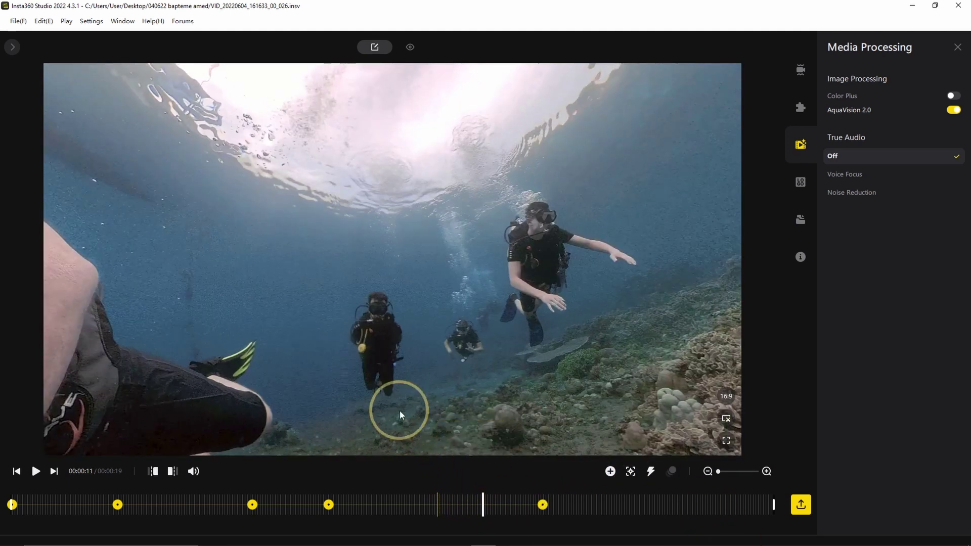
left_click_drag(525, 341, 265, 317)
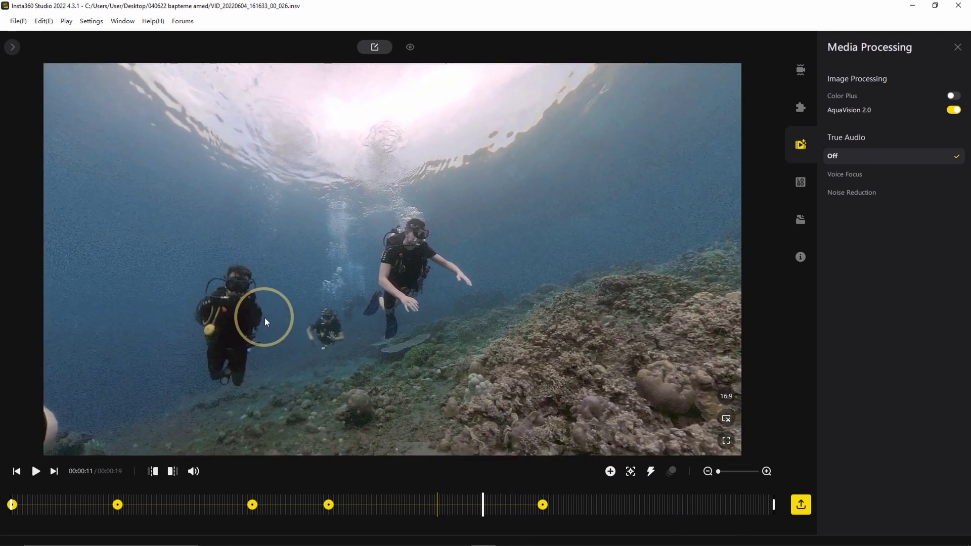
left_click(610, 471)
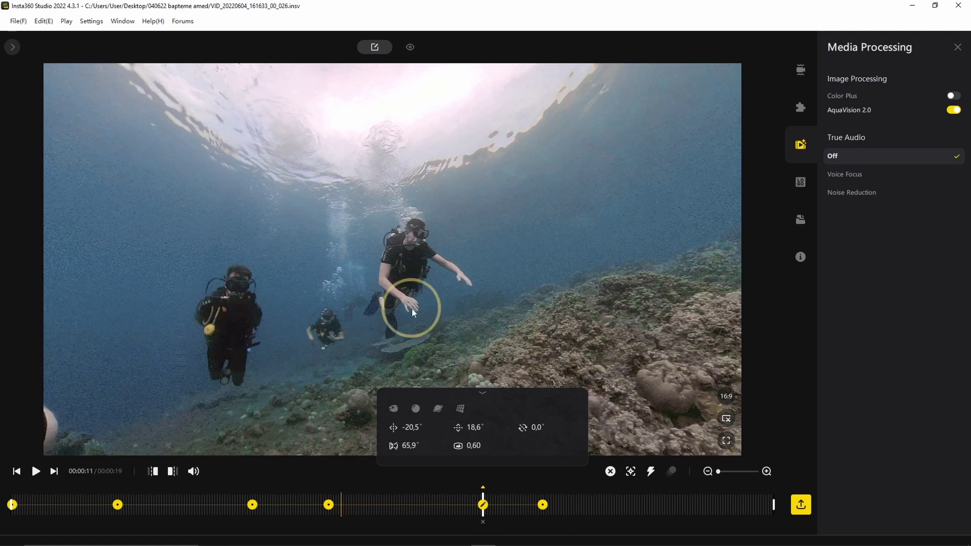
left_click_drag(463, 299, 447, 337)
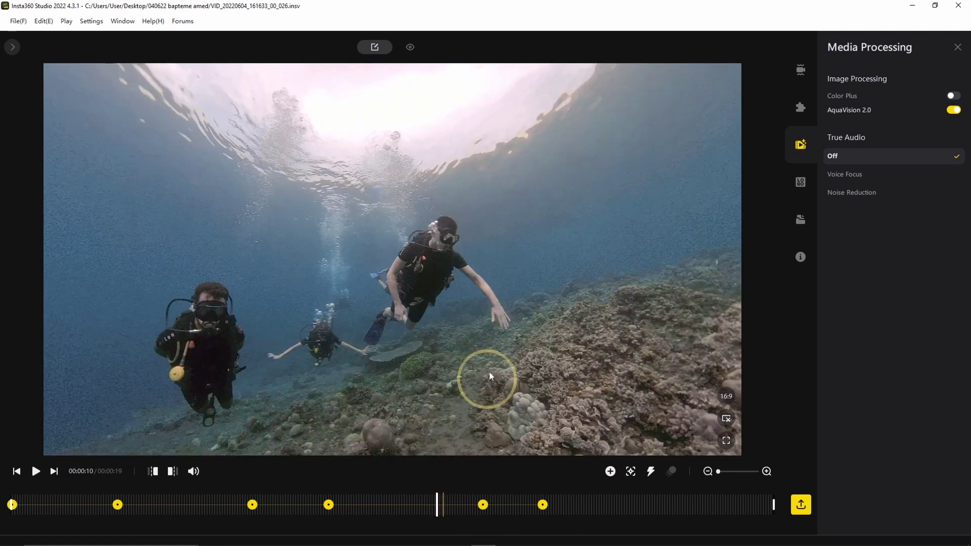
Play the last part of VID_026 and trim the clip's end to 15 seconds
key("space")
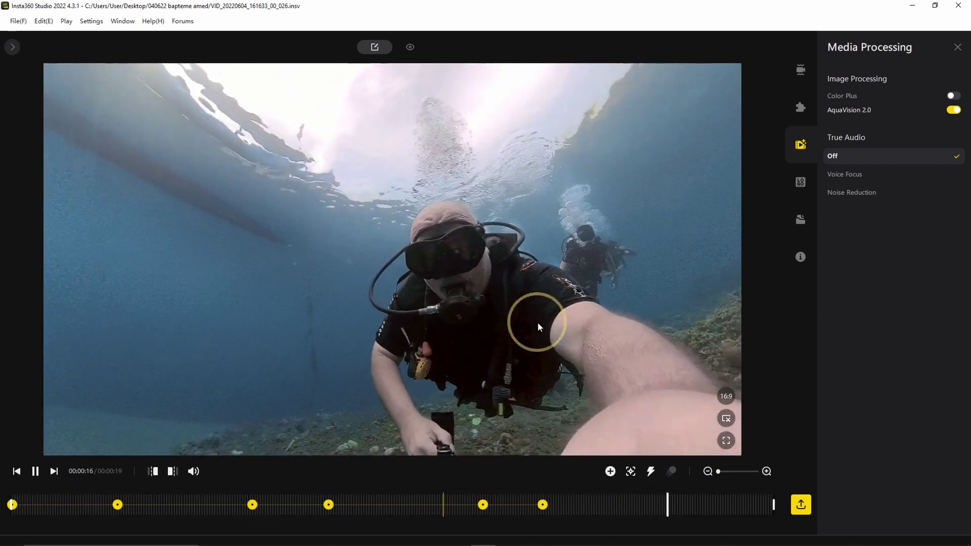
key("space")
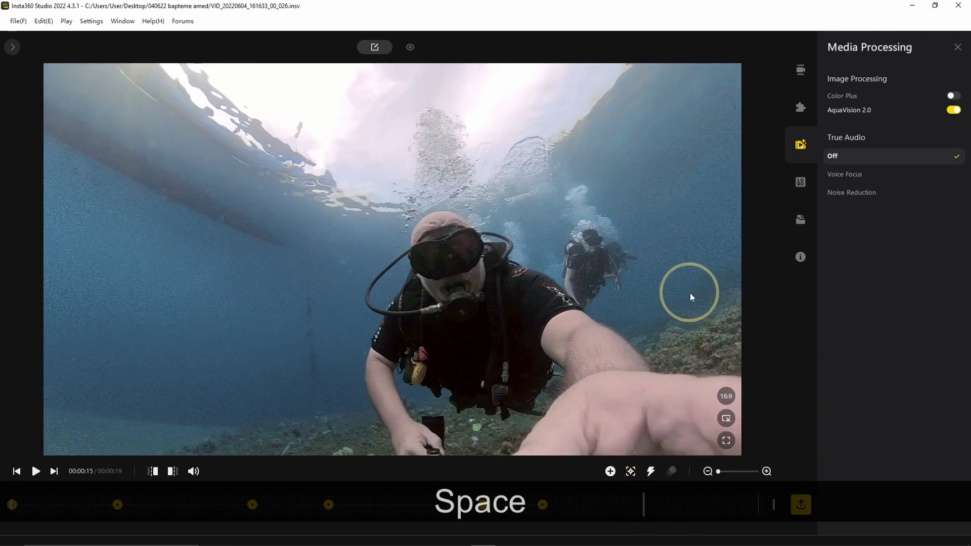
left_click_drag(773, 505, 633, 500)
left_click(792, 491)
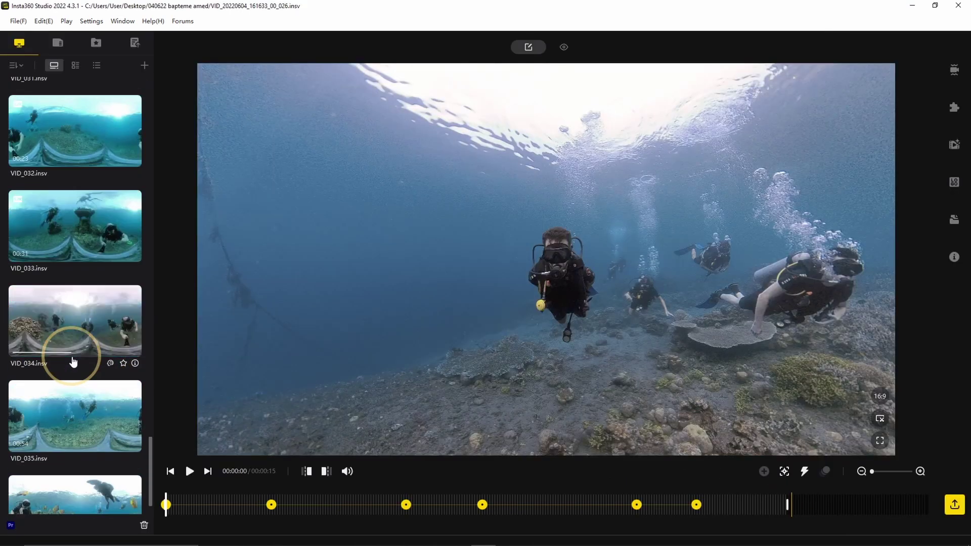
Open VID_036 from the media library and show its media processing settings
scroll(73, 361, "down", 1)
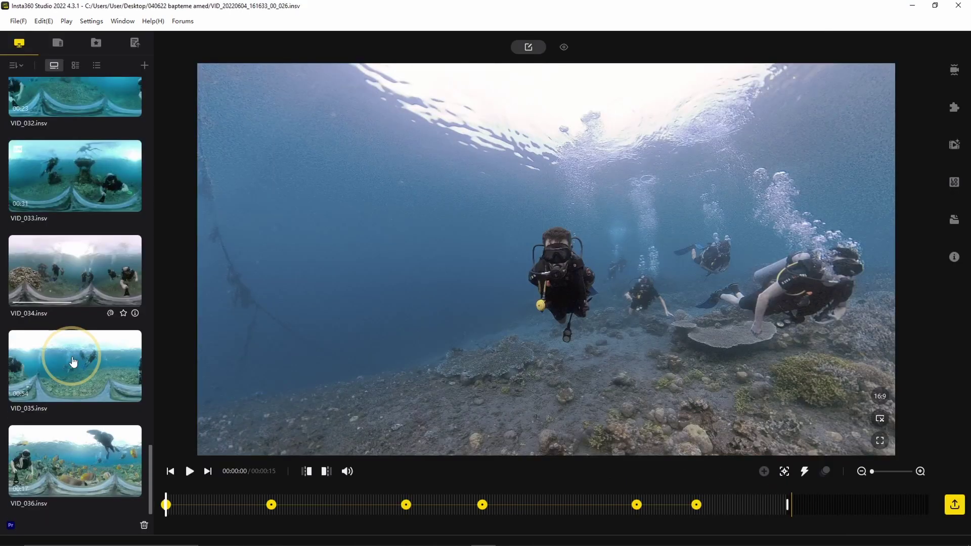
left_click(83, 443)
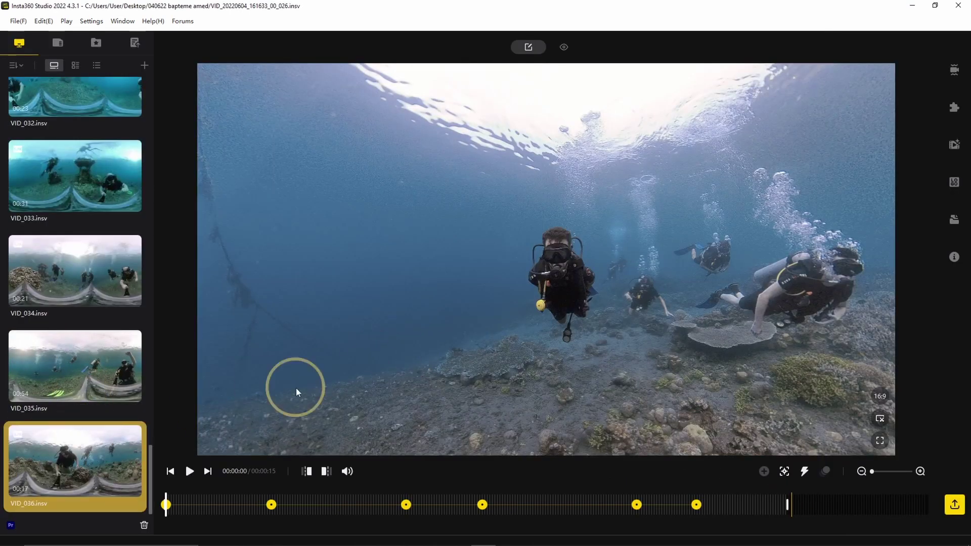
left_click(690, 287)
left_click(97, 457)
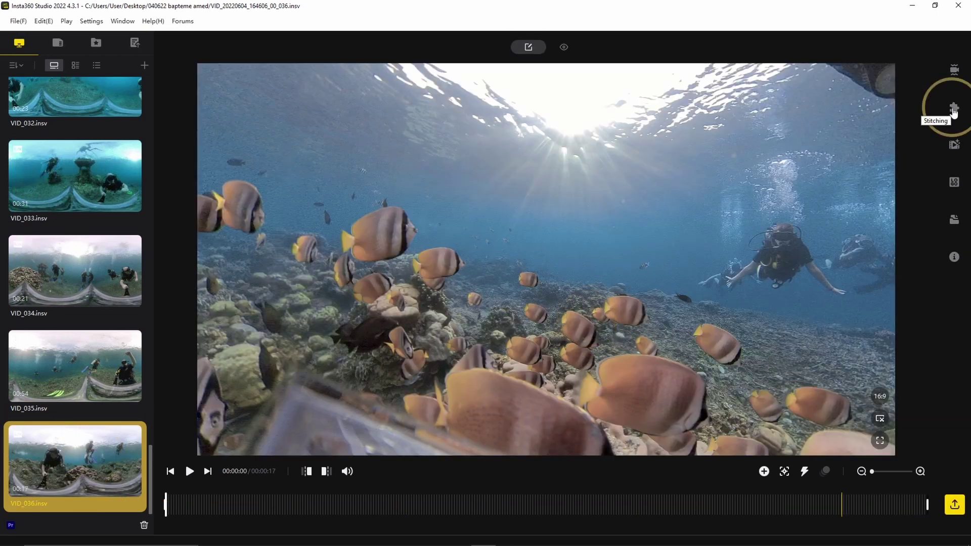
left_click(954, 145)
Compare VID_036 with AquaVision 2.0 switched off and on, ending with it on
left_click(953, 109)
left_click(405, 188)
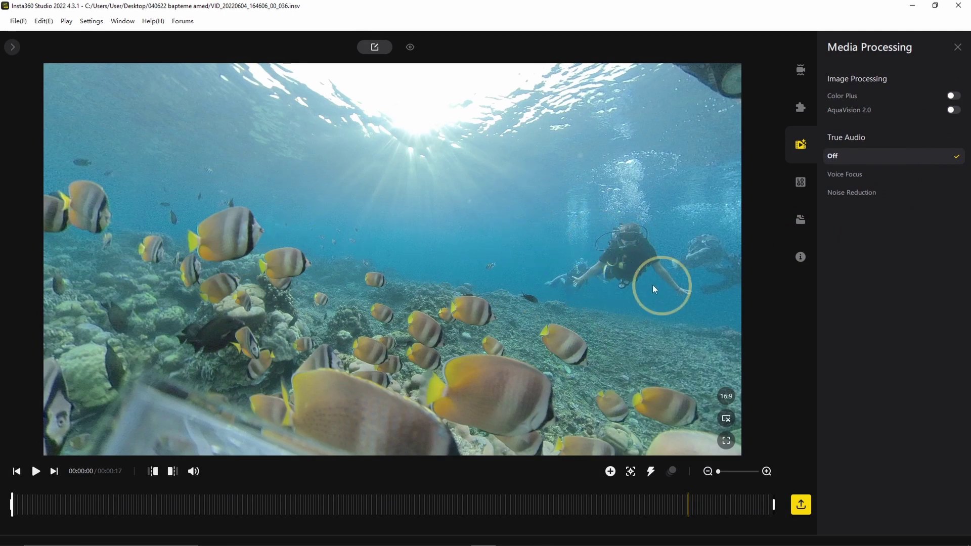
left_click(952, 110)
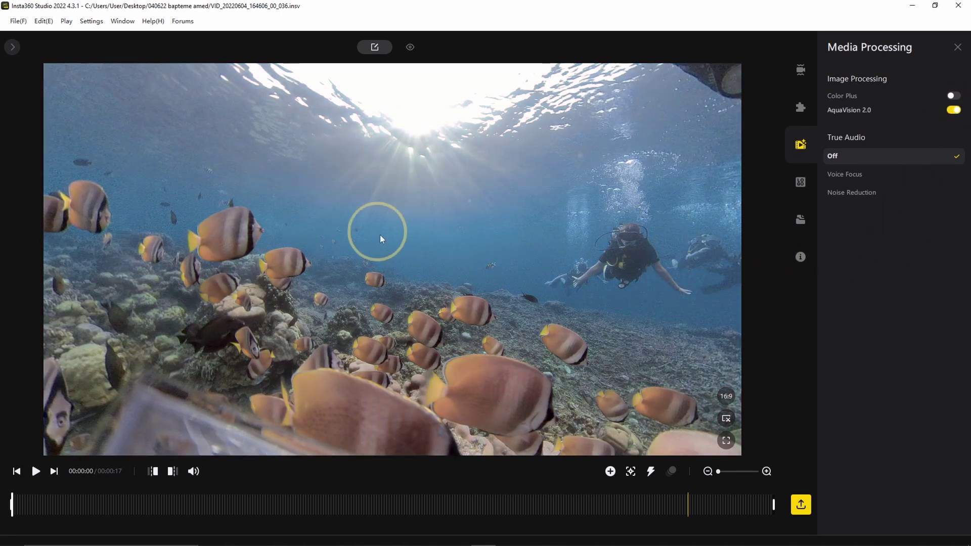
left_click(954, 110)
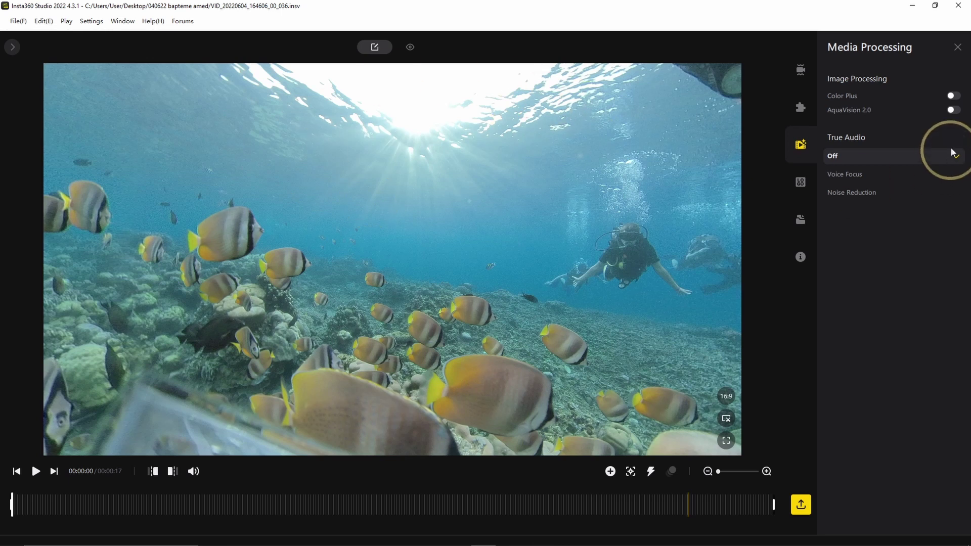
left_click(950, 110)
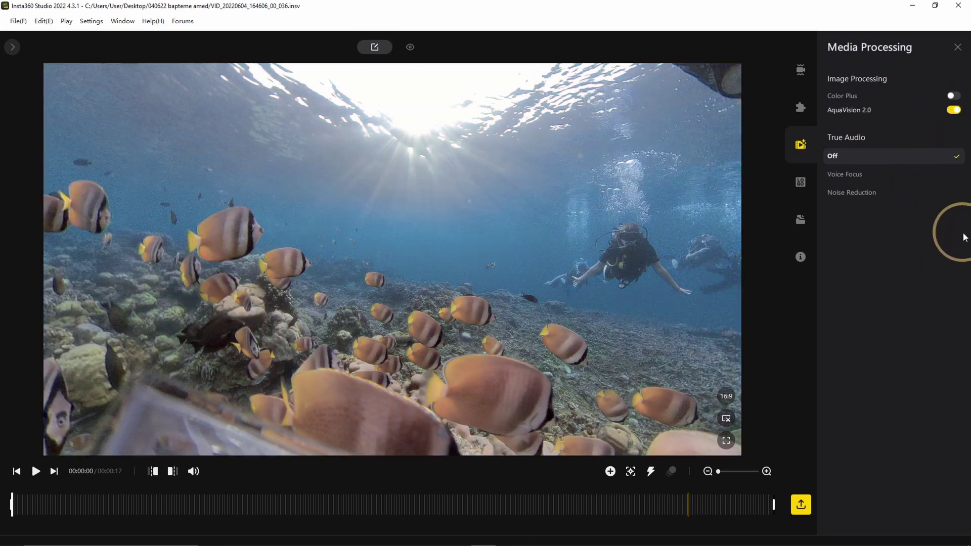
Turn VID_036's opening view toward the diver overhead and add a start keyframe with -22.0° pan and 4.1° tilt
left_click_drag(500, 278, 385, 267)
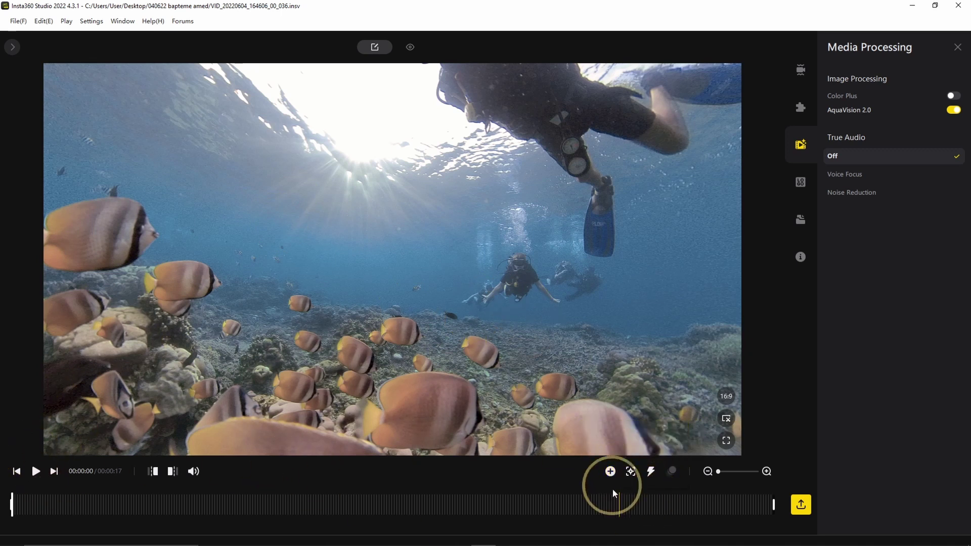
left_click(610, 472)
left_click(17, 409)
left_click_drag(407, 296, 430, 333)
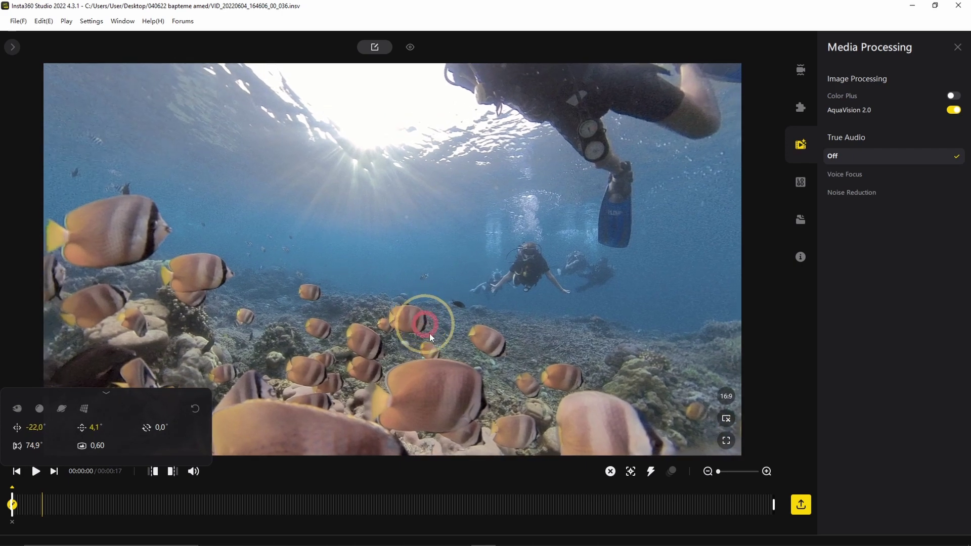
Return to the 1-second mark, turn the view up toward the overhead diver and add a keyframe with -38.7° pan and 22.1° tilt
key("space")
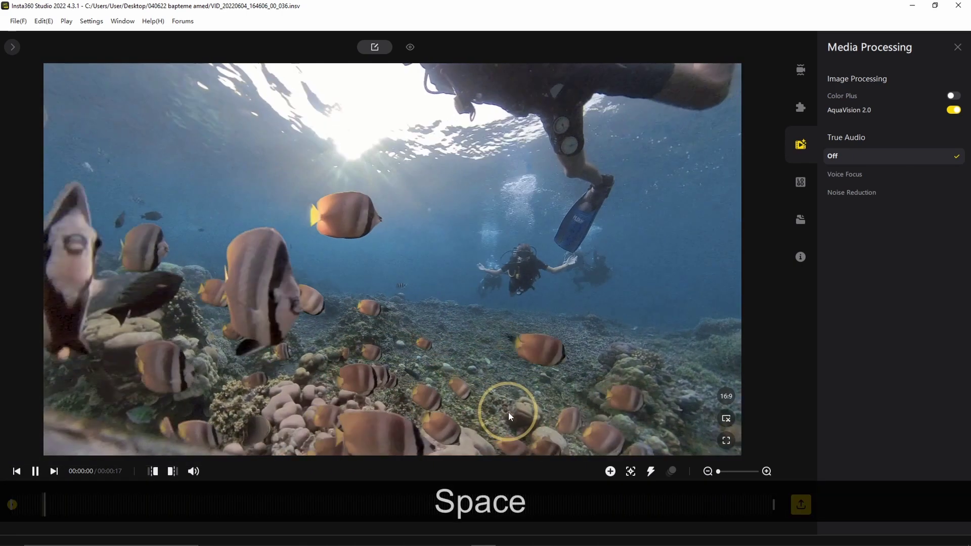
left_click(508, 412)
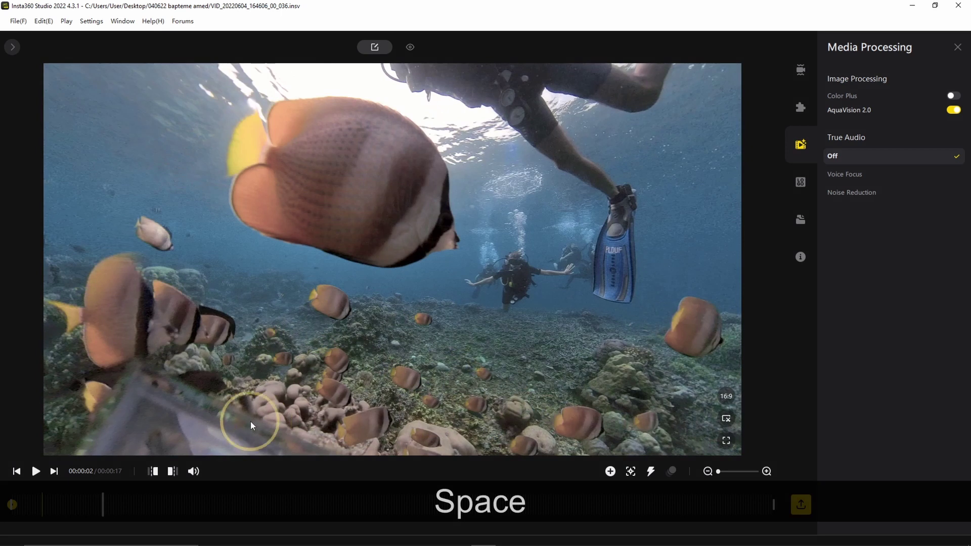
left_click(81, 504)
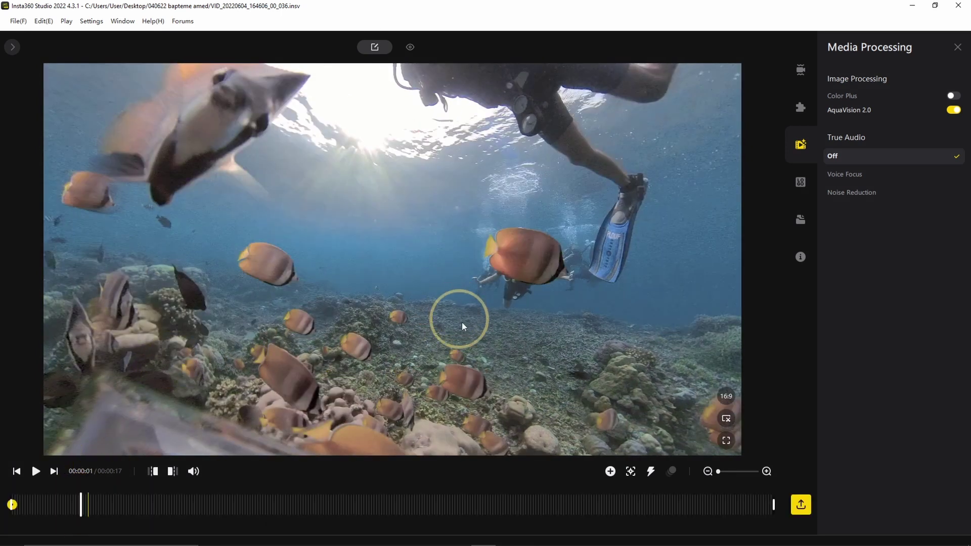
left_click_drag(525, 347, 370, 349)
scroll(394, 377, "up", 2)
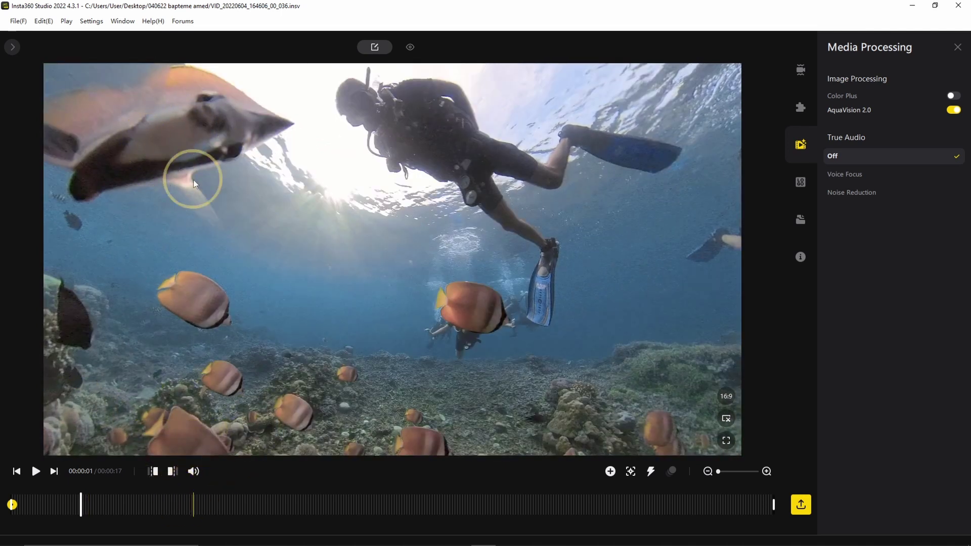
left_click(611, 471)
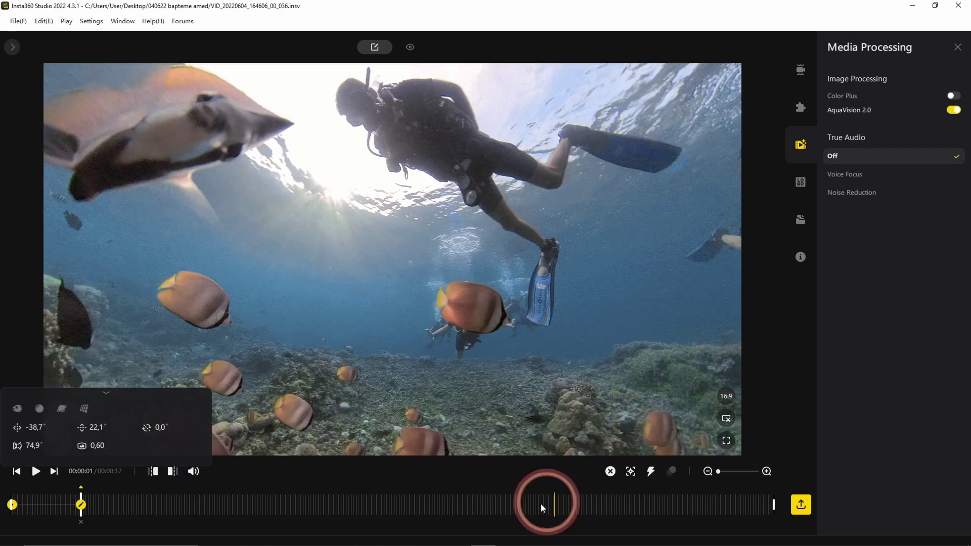
Play VID_036 to 5 seconds, turn the view to bring the second diver fully into frame and add a keyframe
key("space")
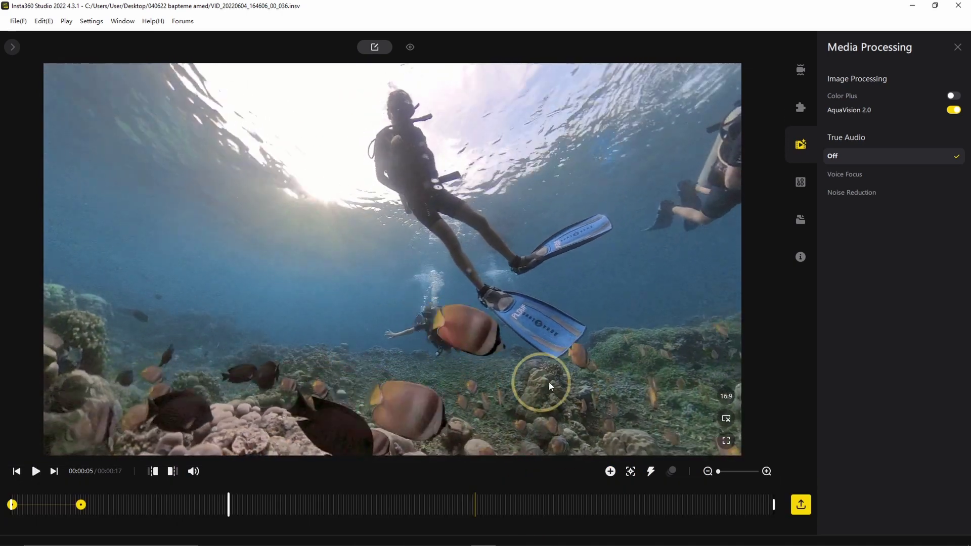
key("space")
left_click_drag(678, 266, 580, 278)
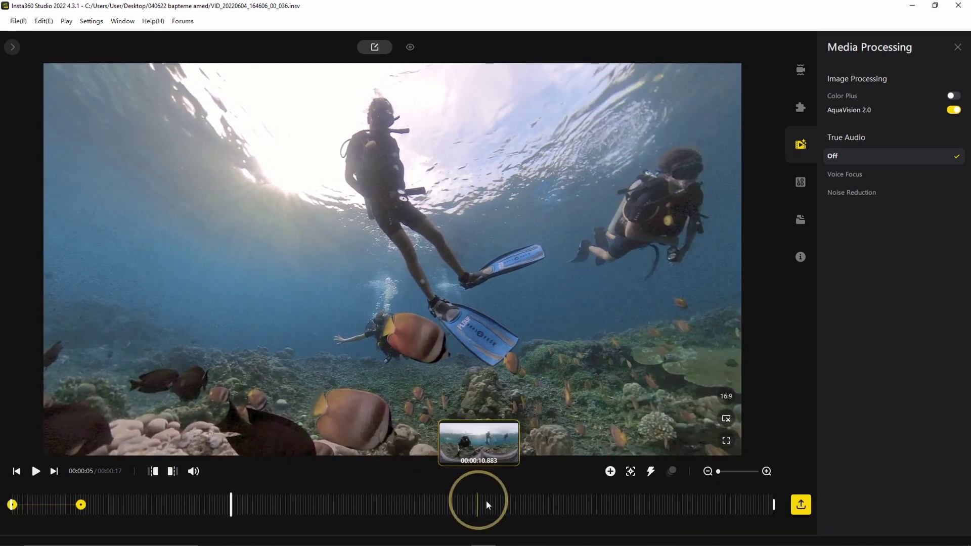
left_click(584, 466)
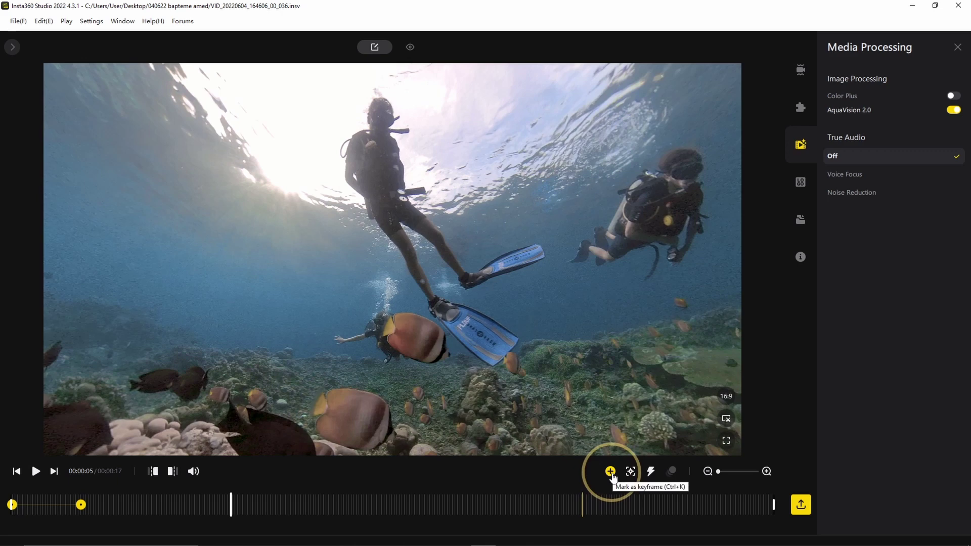
left_click(609, 472)
Play the clip onward, go back to the 10-second mark and add a view keyframe there
key("space")
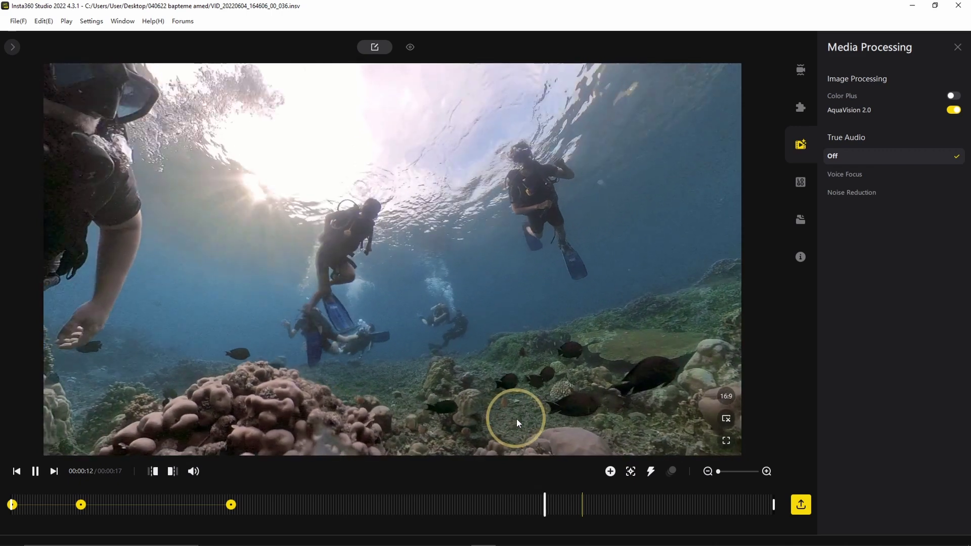
key("space")
left_click(480, 511)
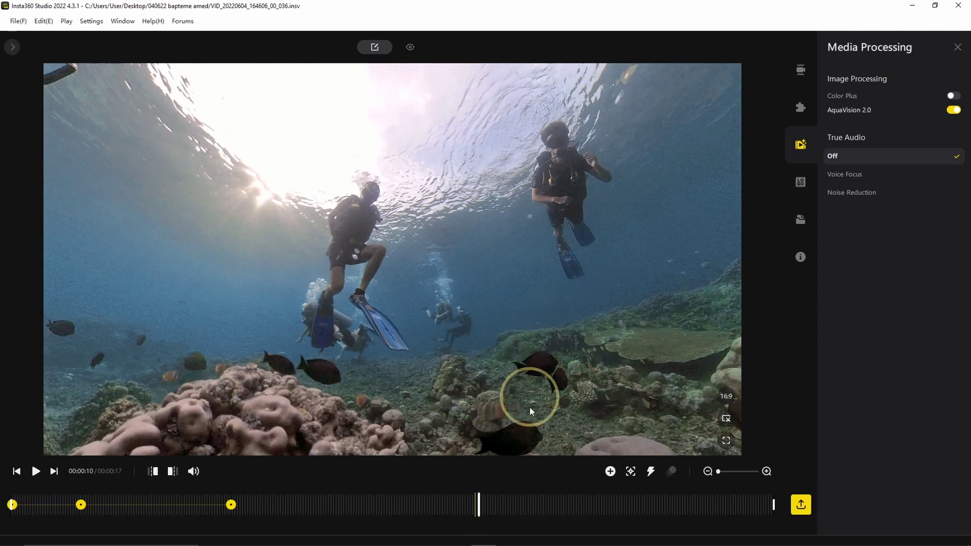
left_click(610, 471)
Turn the view at 12 seconds further toward the open reef and add a keyframe
left_click(554, 505)
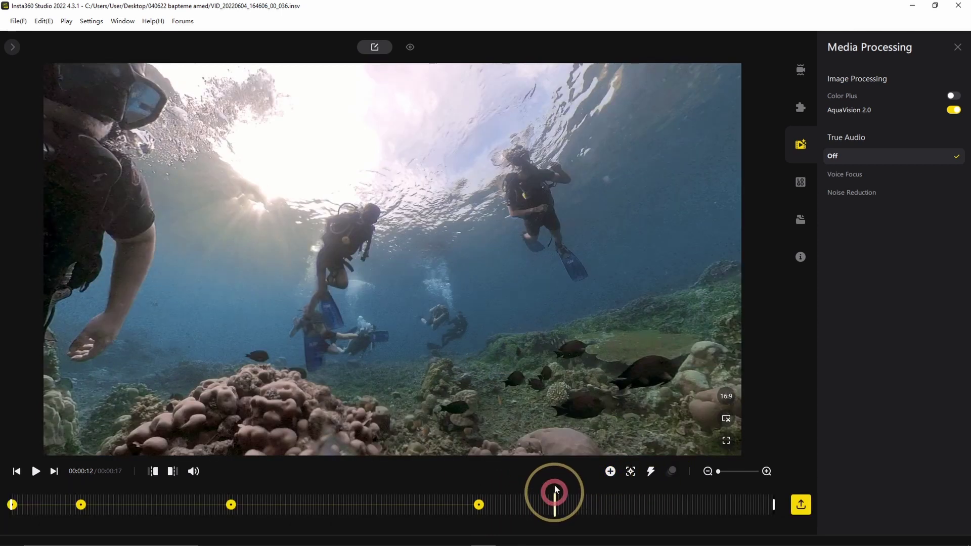
left_click(450, 331)
left_click(610, 471)
Play on to 15 seconds, add a keyframe and turn its view to -101.3° pan, moving the near diver out of frame
left_click(459, 507)
key("space")
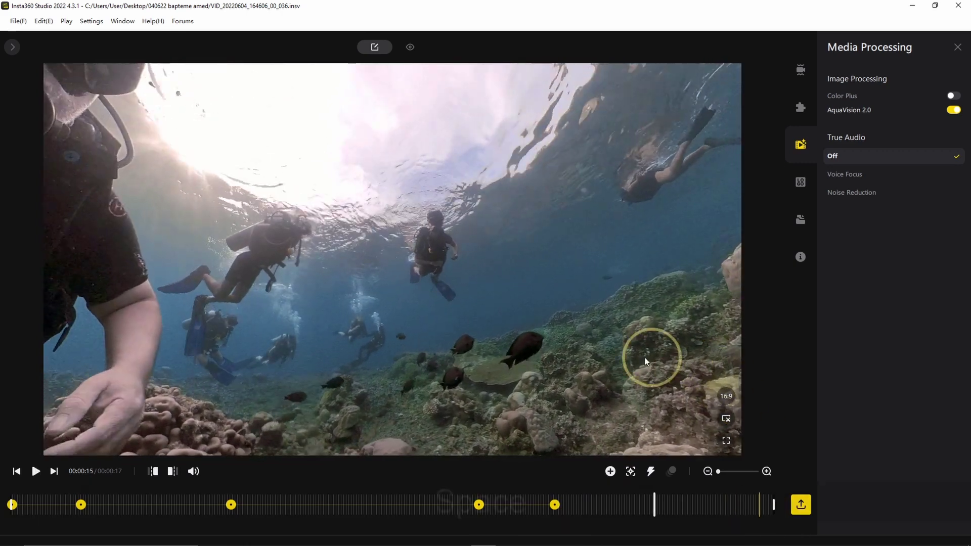
key("space")
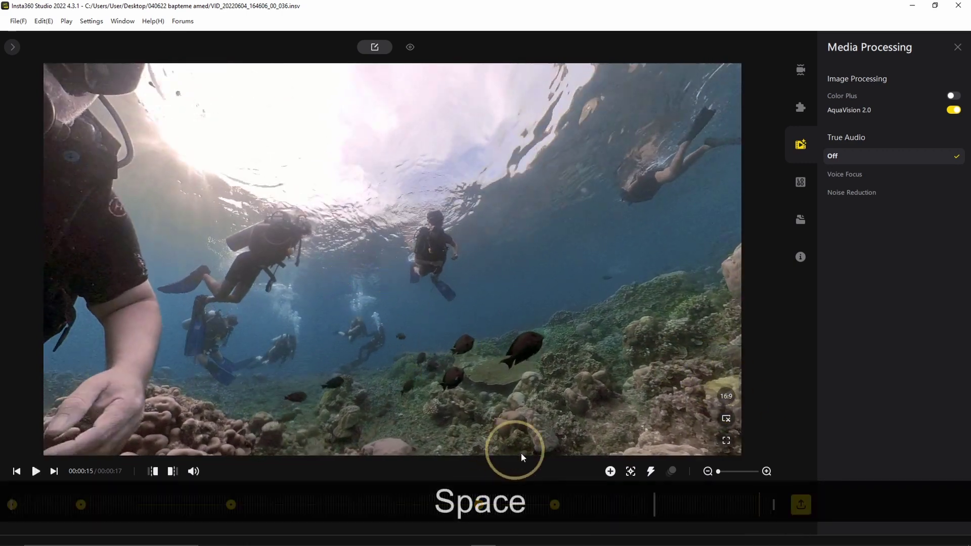
left_click(610, 471)
left_click_drag(601, 383, 472, 356)
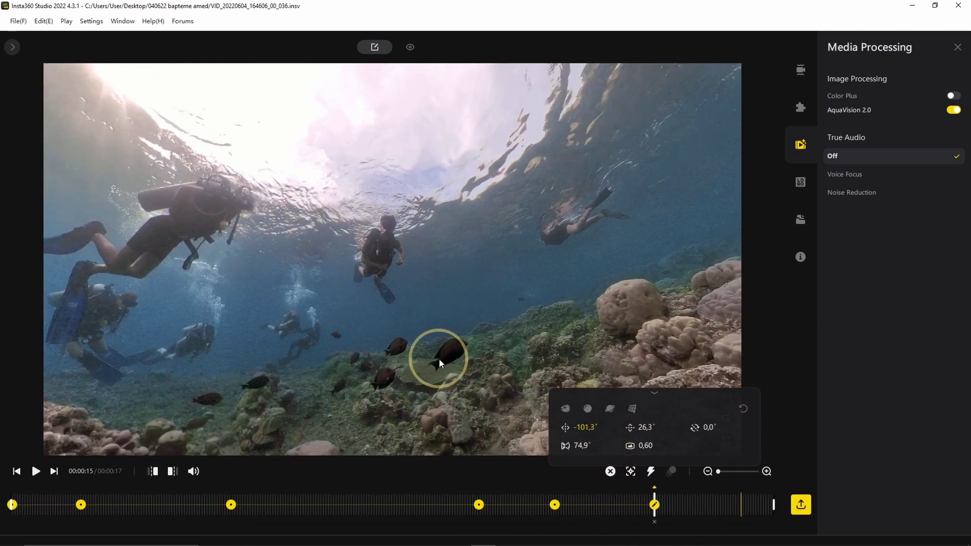
Trim VID_036's end to 15 seconds, just after the last keyframe, and play the trimmed clip from the start
key("space")
key("space")
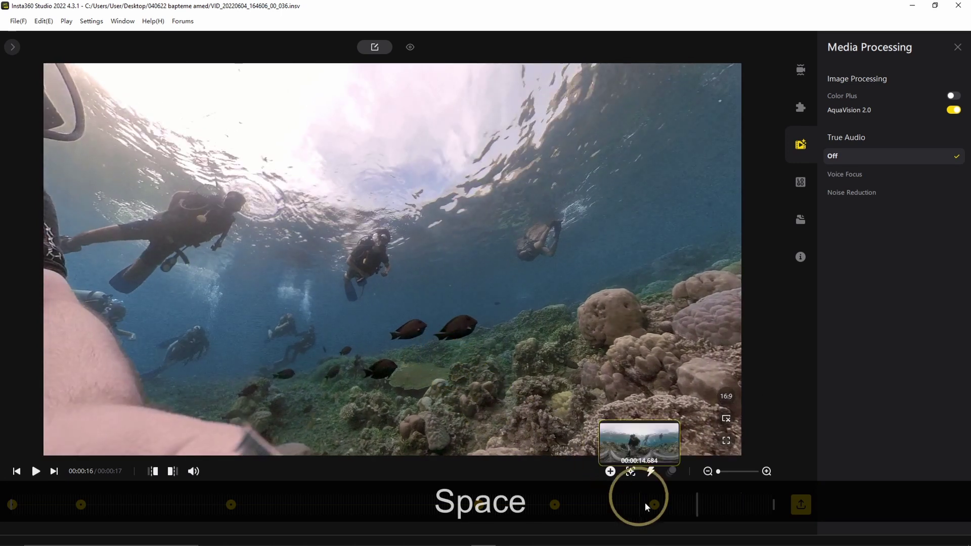
left_click(671, 503)
left_click_drag(767, 508, 663, 505)
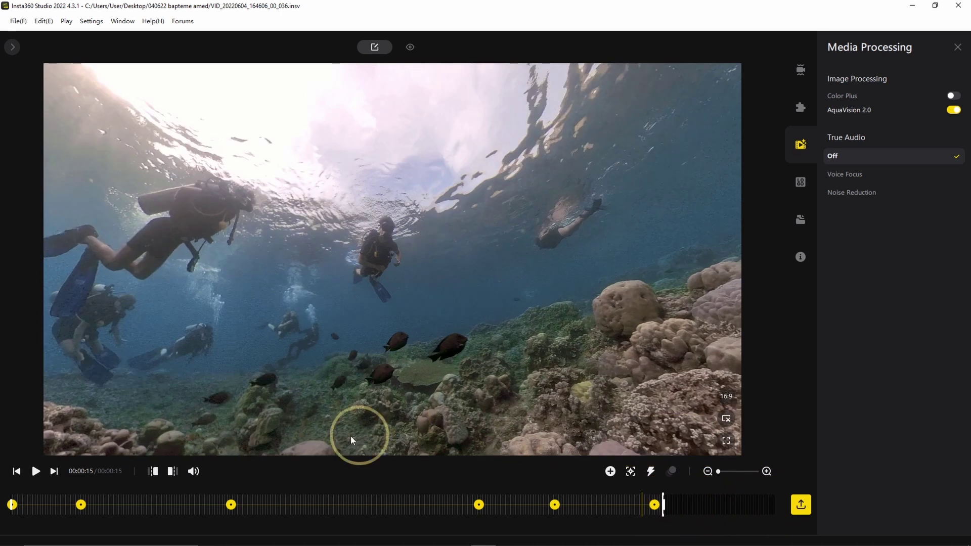
left_click(20, 493)
key("space")
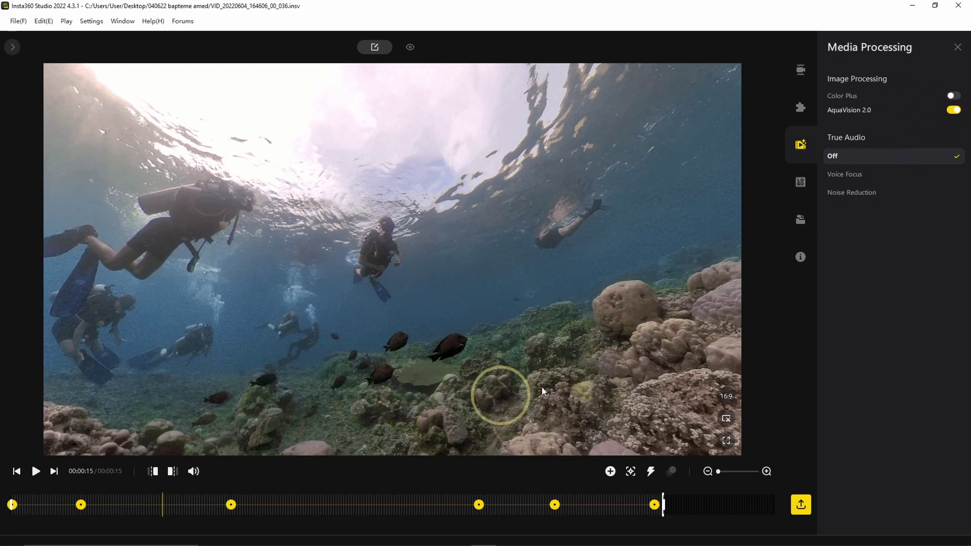
Look around the final frame, turn to the diver facing the camera and compare the picture with AquaVision 2.0 off and on
left_click_drag(684, 426, 427, 416)
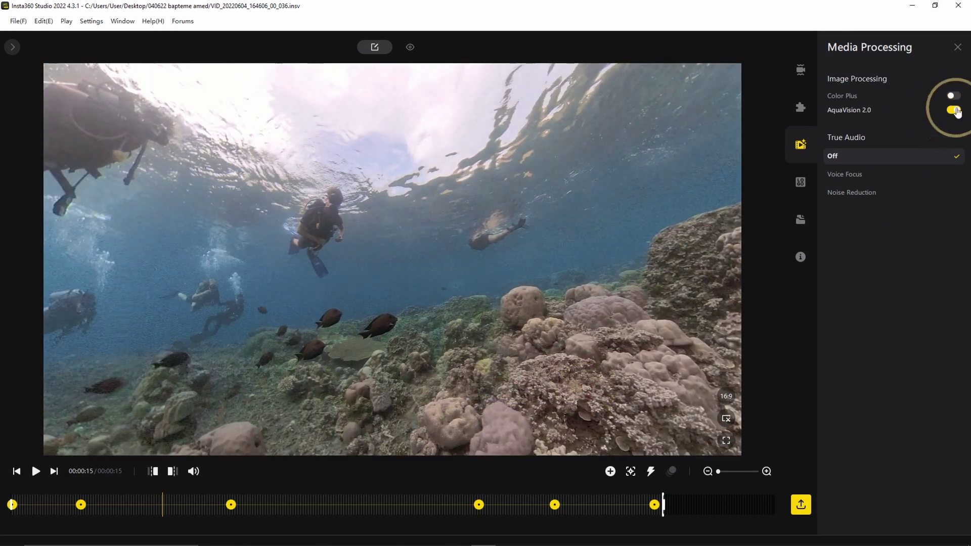
left_click_drag(415, 254, 505, 240)
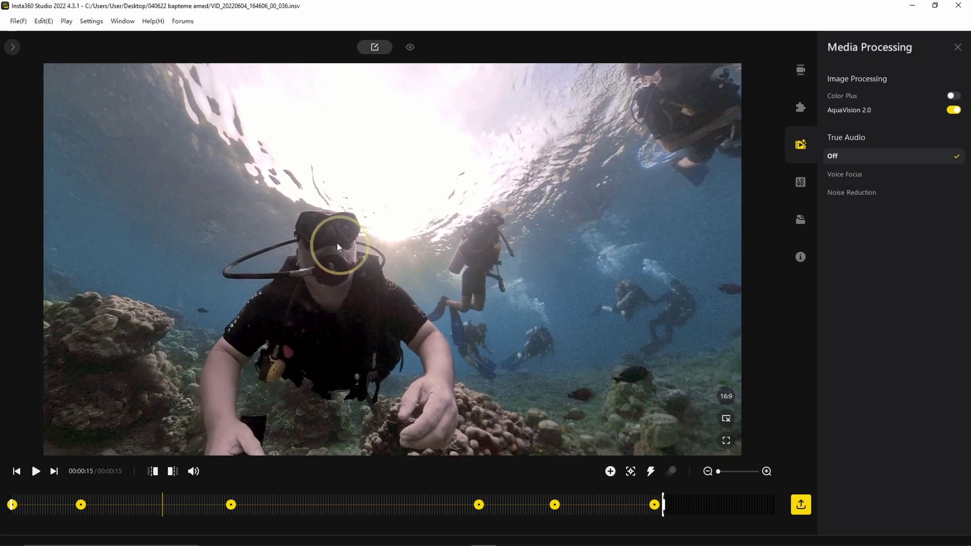
left_click(953, 110)
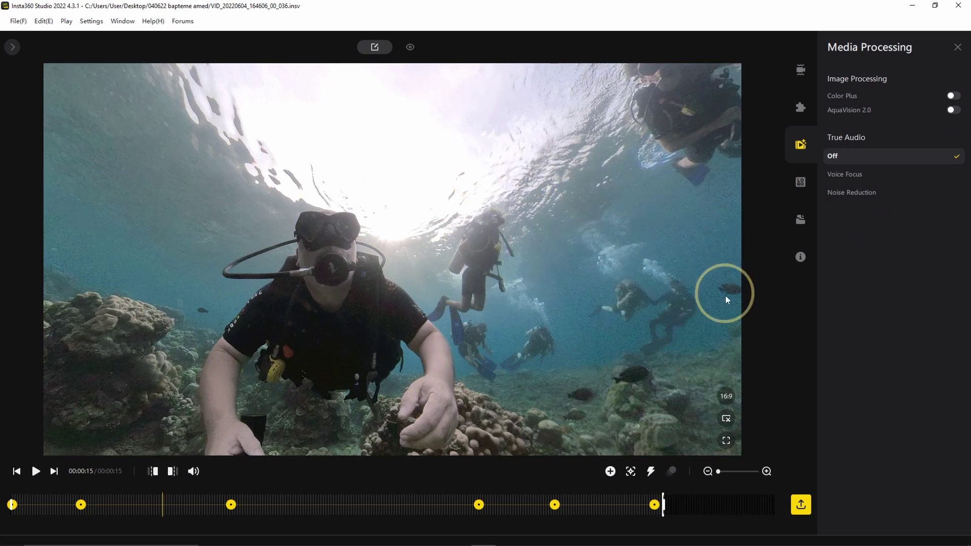
left_click(953, 110)
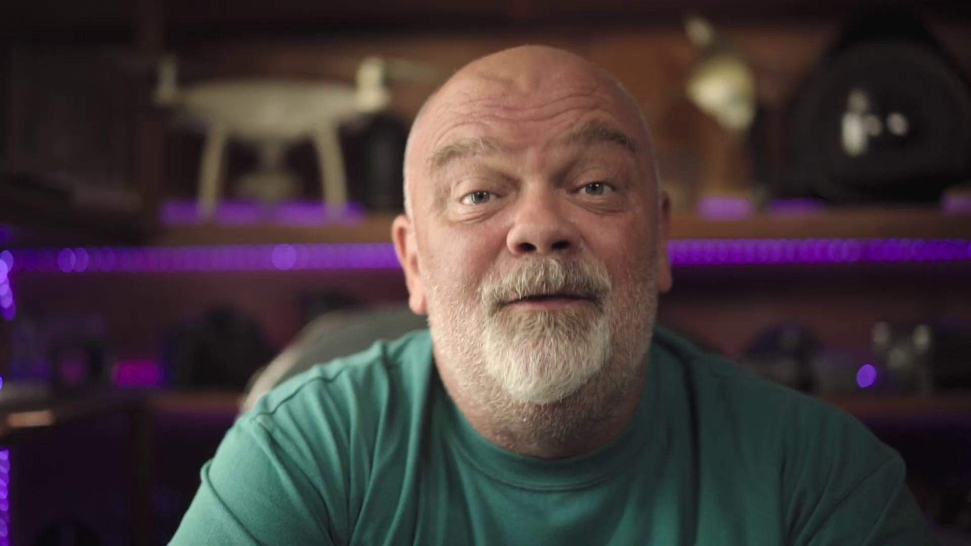